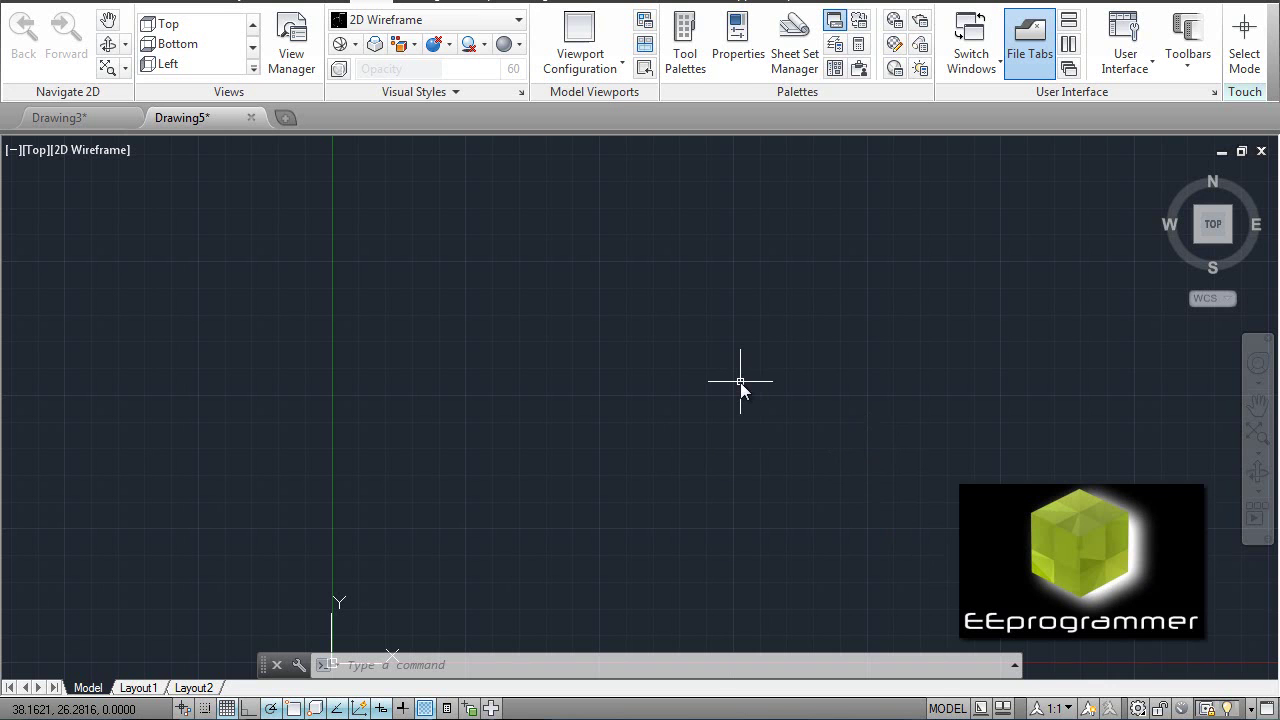
Draw a rectangle from the origin 0,0, 40 units long in X and 30 units in Y.
{"action": "type", "text": "rect"}
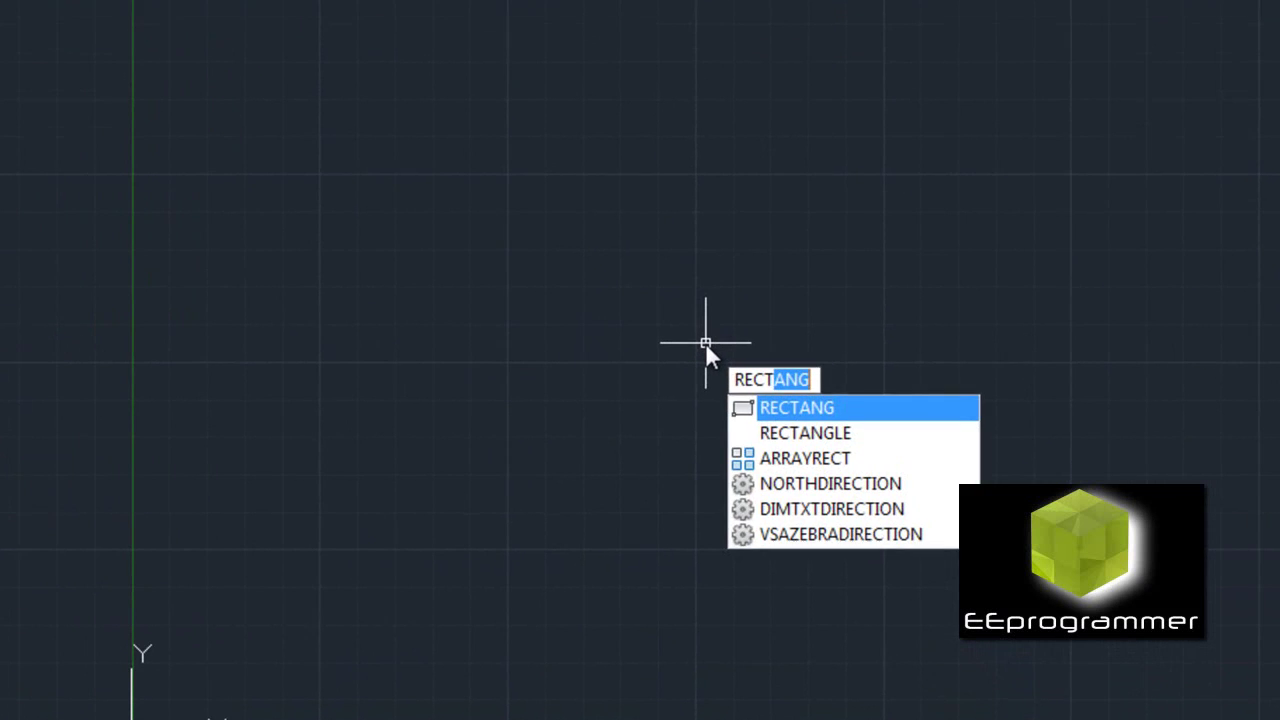
{"action": "key", "text": "Return"}
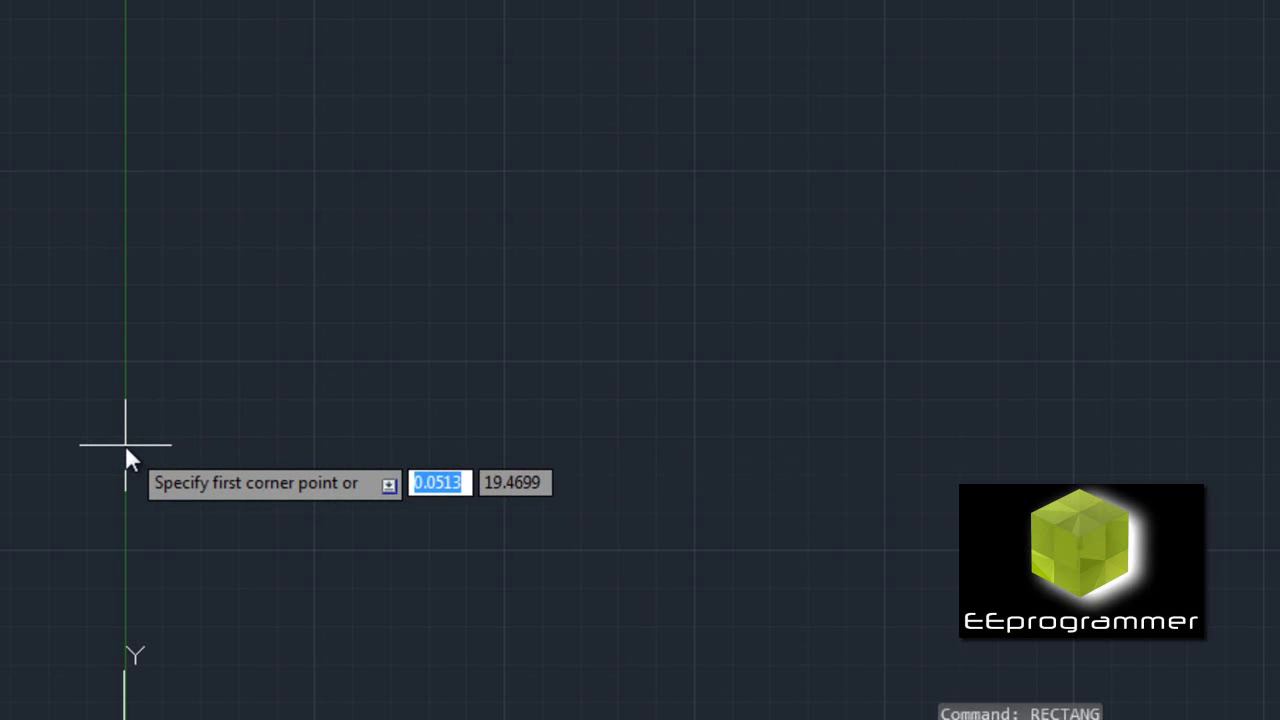
{"action": "type", "text": "0"}
{"action": "key", "text": "Tab"}
{"action": "type", "text": "0"}
{"action": "key", "text": "Return"}
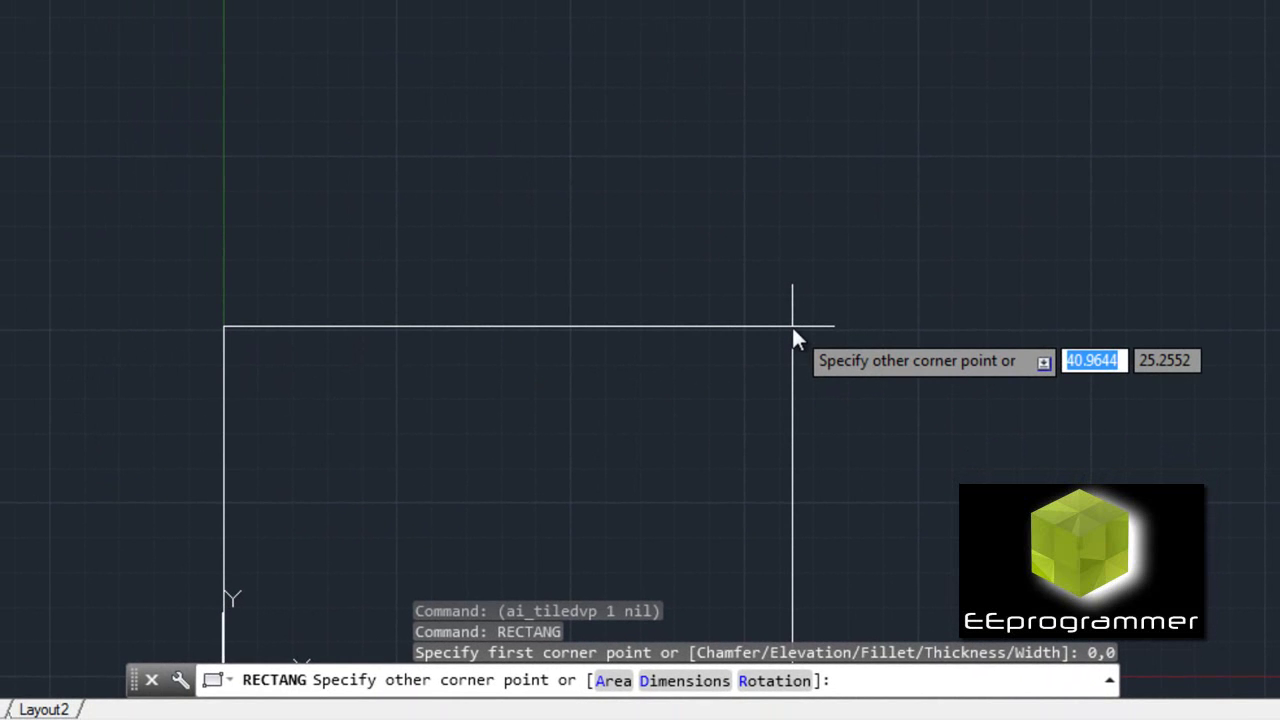
{"action": "type", "text": "40"}
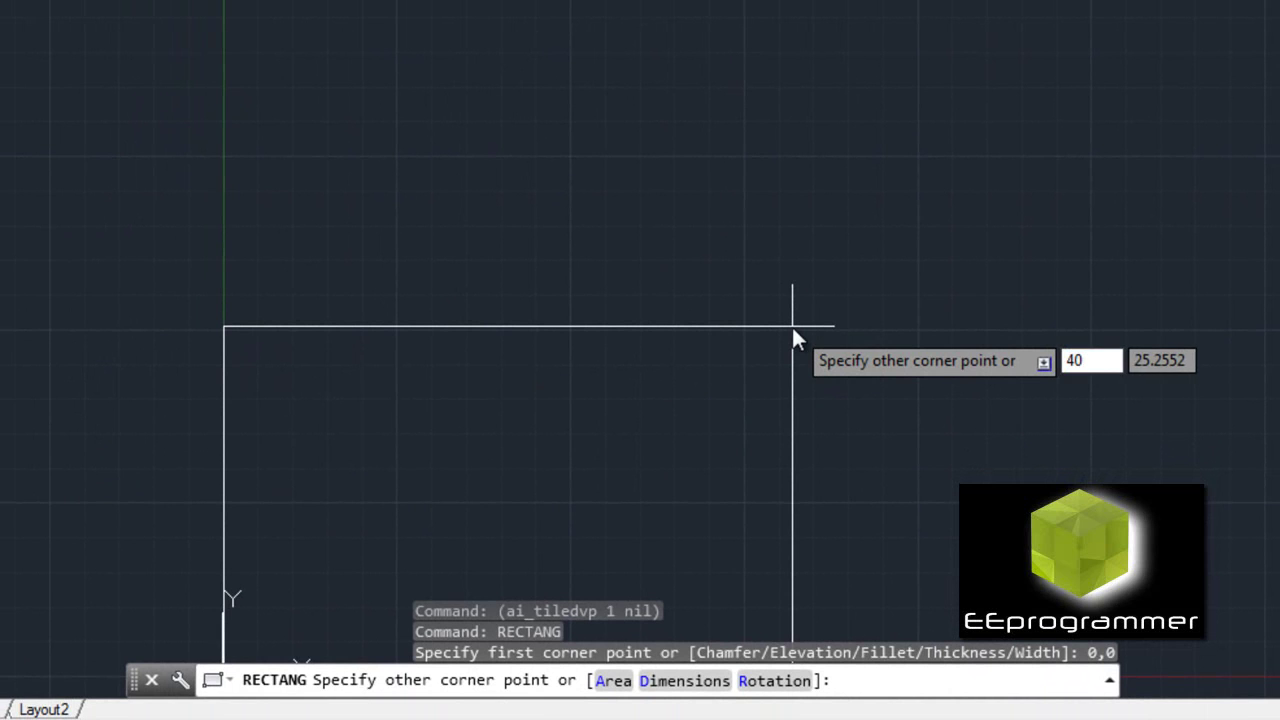
{"action": "key", "text": "Tab"}
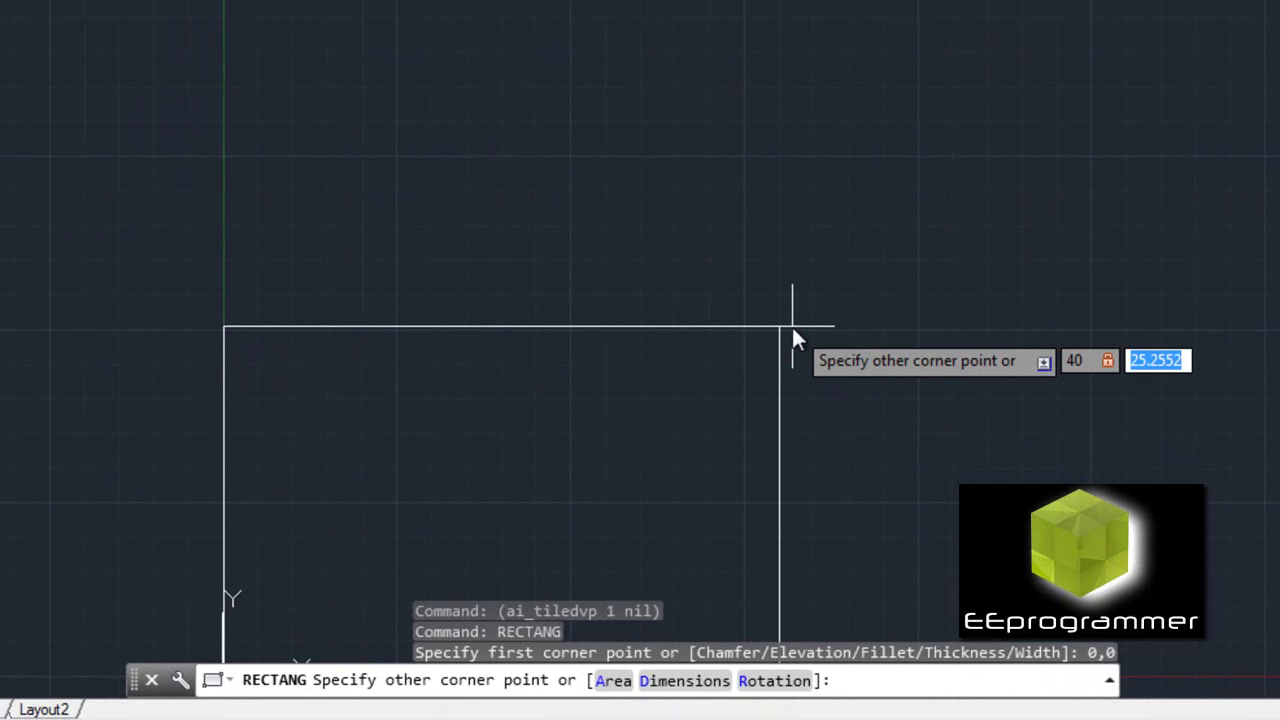
{"action": "key", "text": "BackSpace"}
{"action": "type", "text": "30"}
{"action": "key", "text": "Return"}
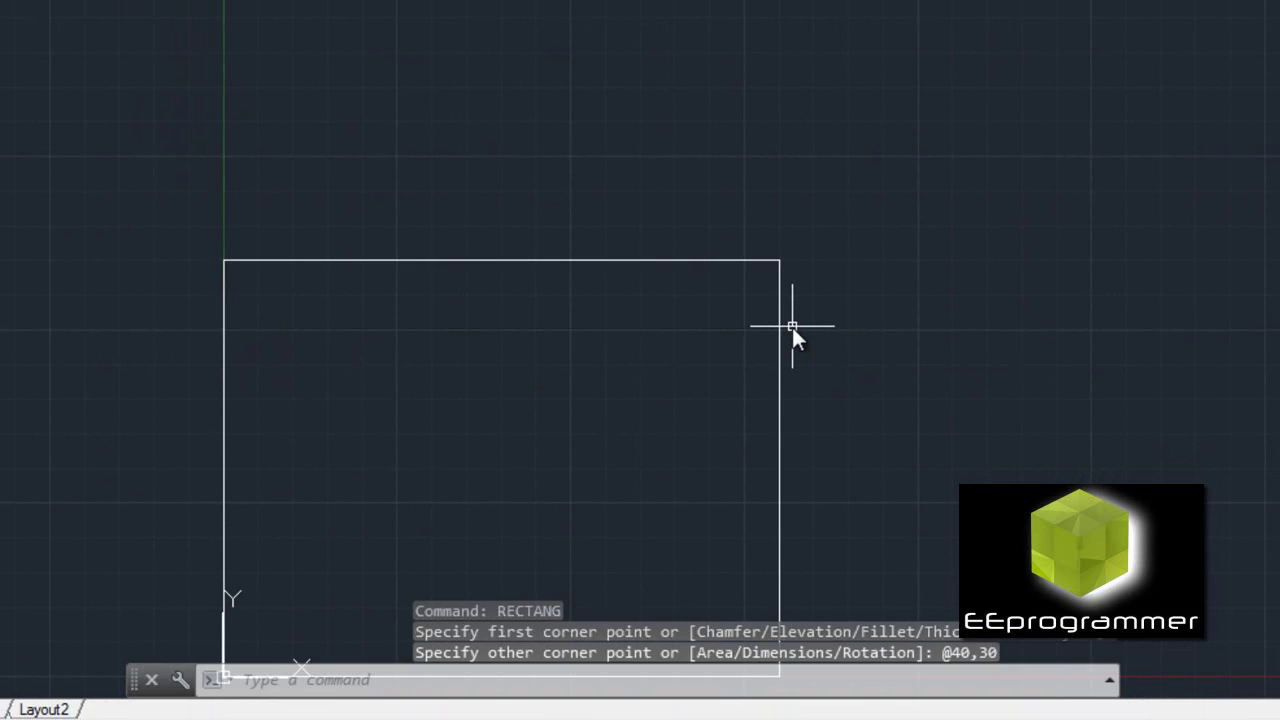
Extrude the rectangle to a height of 1 to form a thin solid slab.
{"action": "scroll", "coordinate": [878, 290], "scroll_direction": "down", "scroll_amount": 4}
{"action": "middle_click_drag", "start_coordinate": [890, 304], "coordinate": [746, 240]}
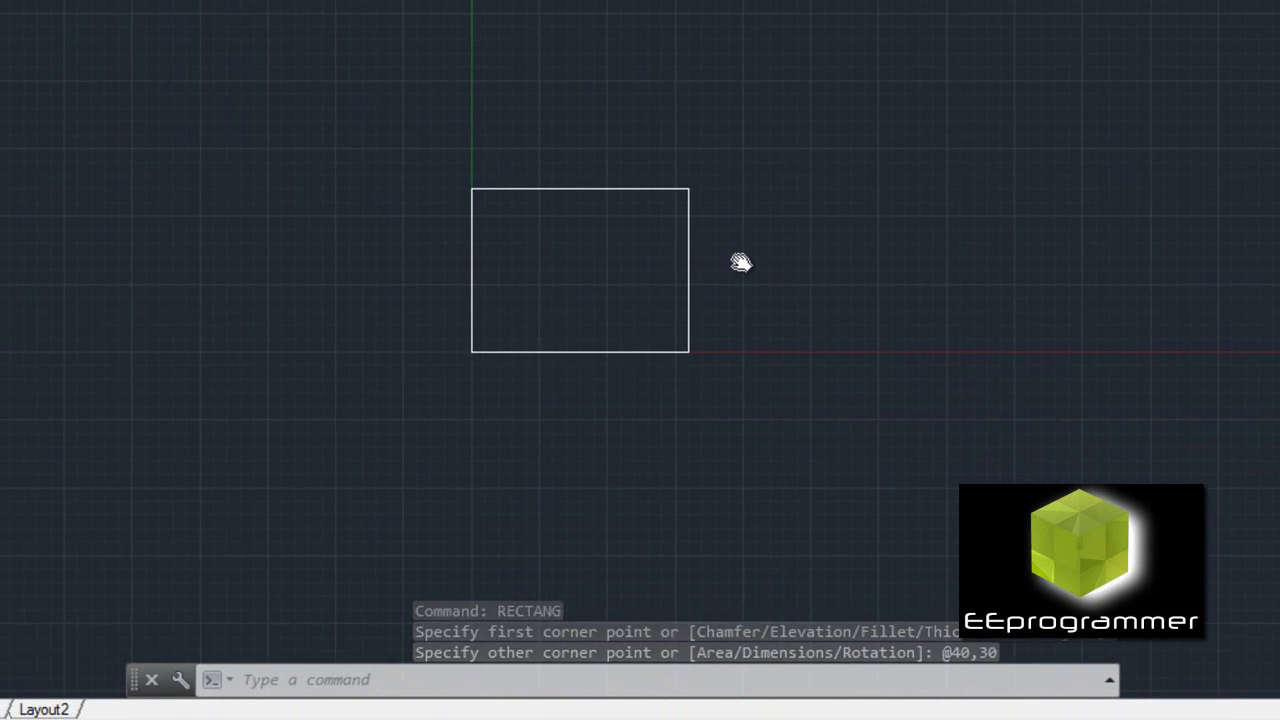
{"action": "scroll", "coordinate": [740, 262], "scroll_direction": "up", "scroll_amount": 2}
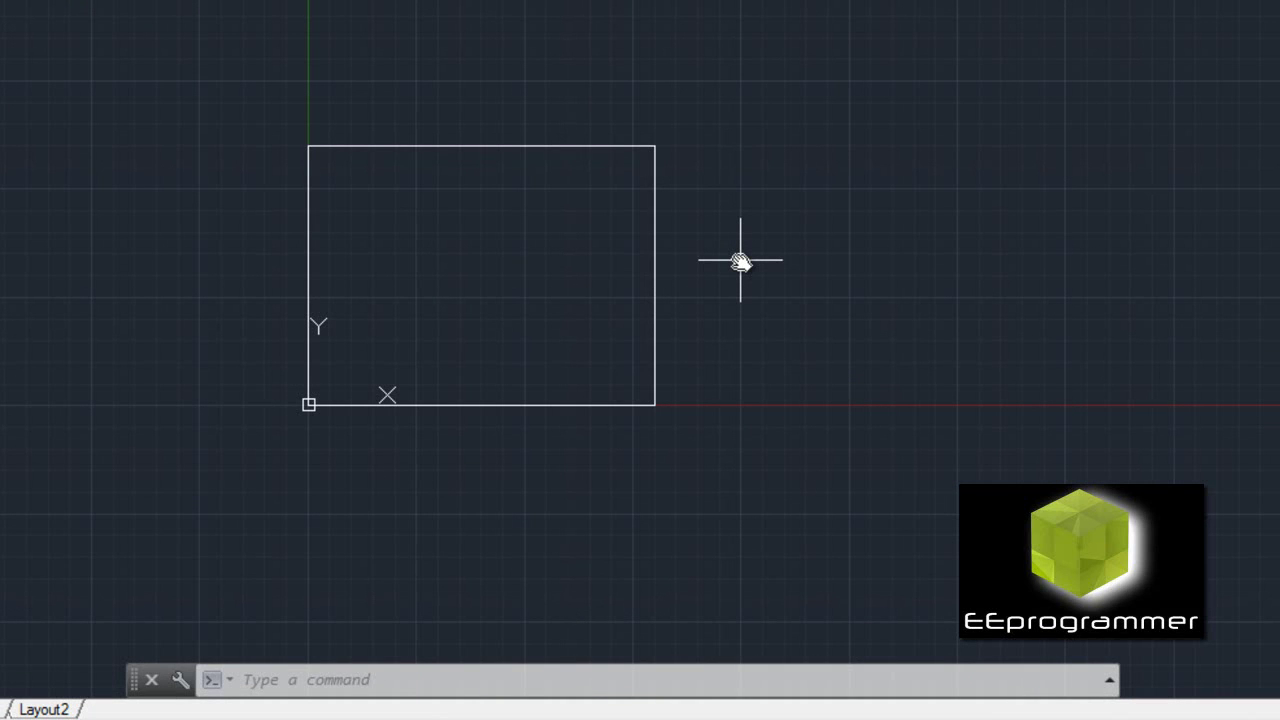
{"action": "type", "text": "EXT"}
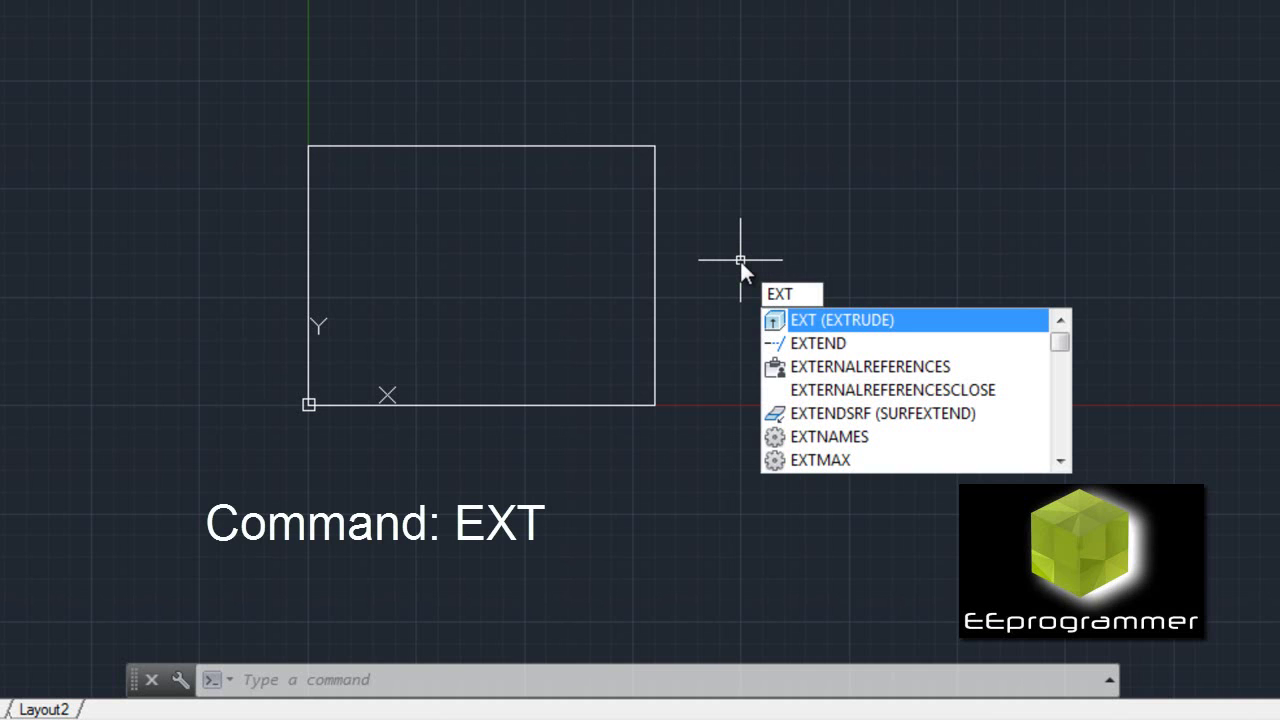
{"action": "key", "text": "Return"}
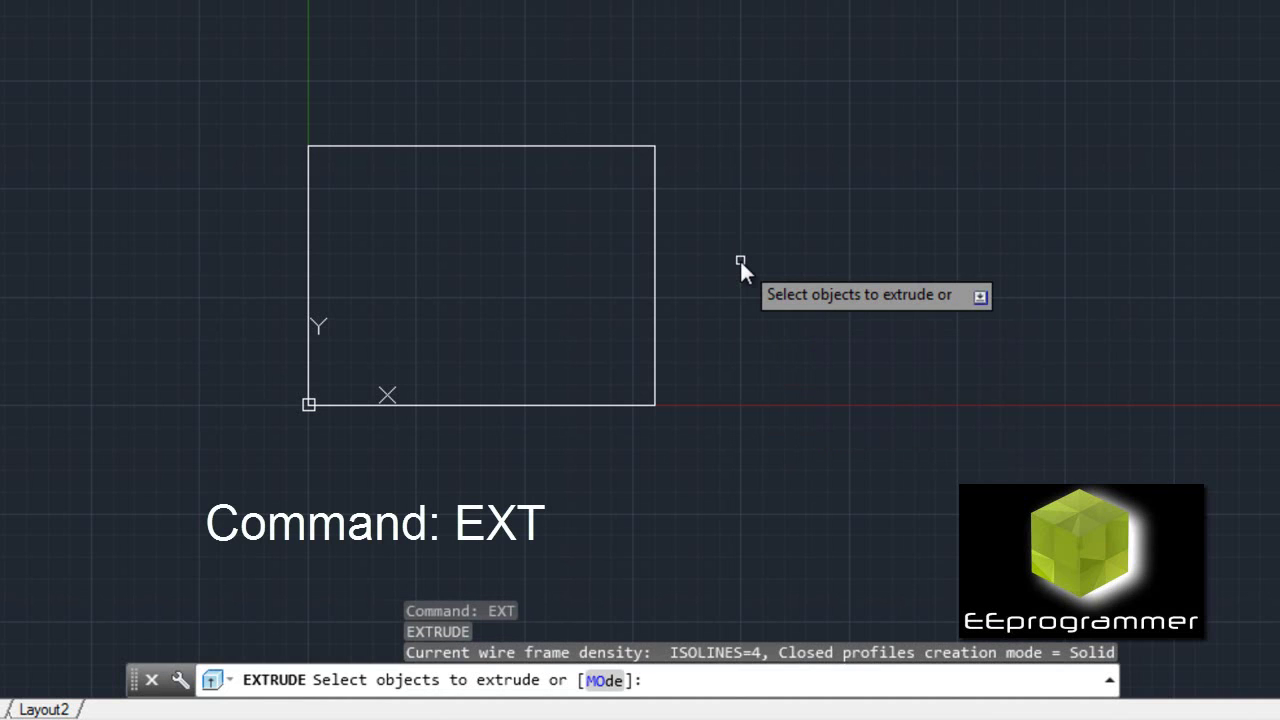
{"action": "middle_click_drag", "start_coordinate": [740, 262], "coordinate": [740, 149], "text": "shift"}
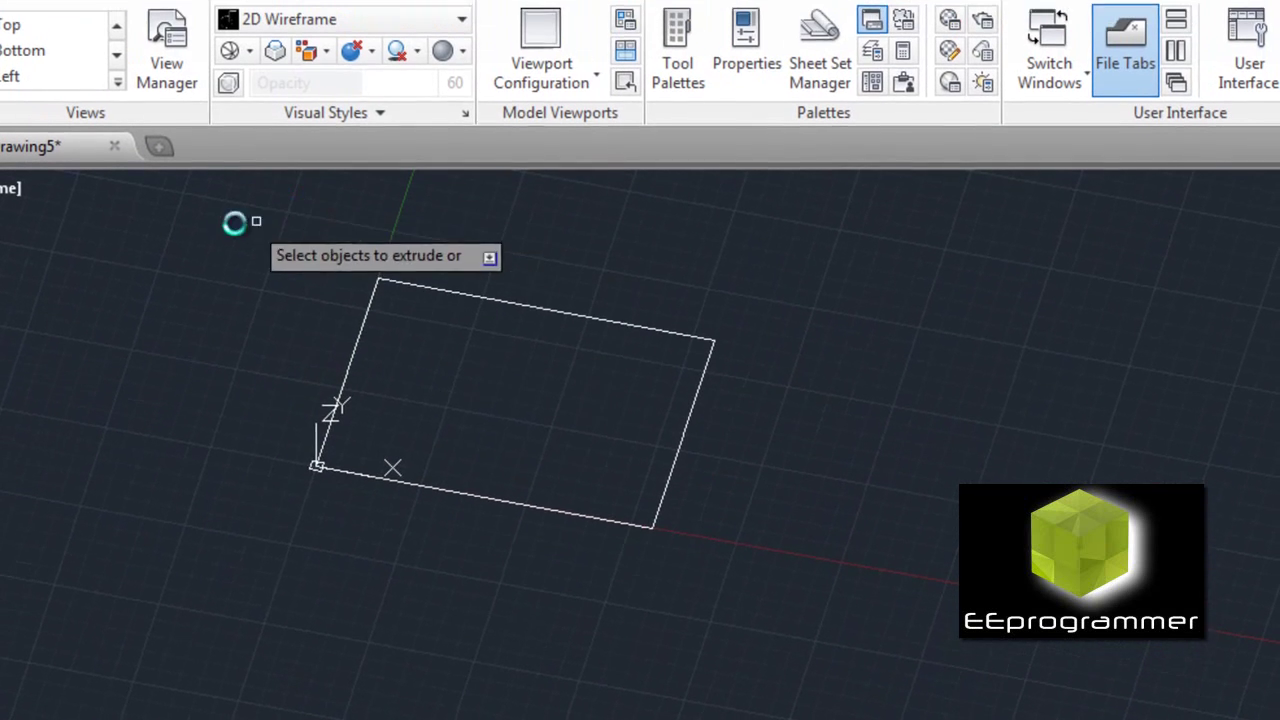
{"action": "left_click", "coordinate": [234, 222]}
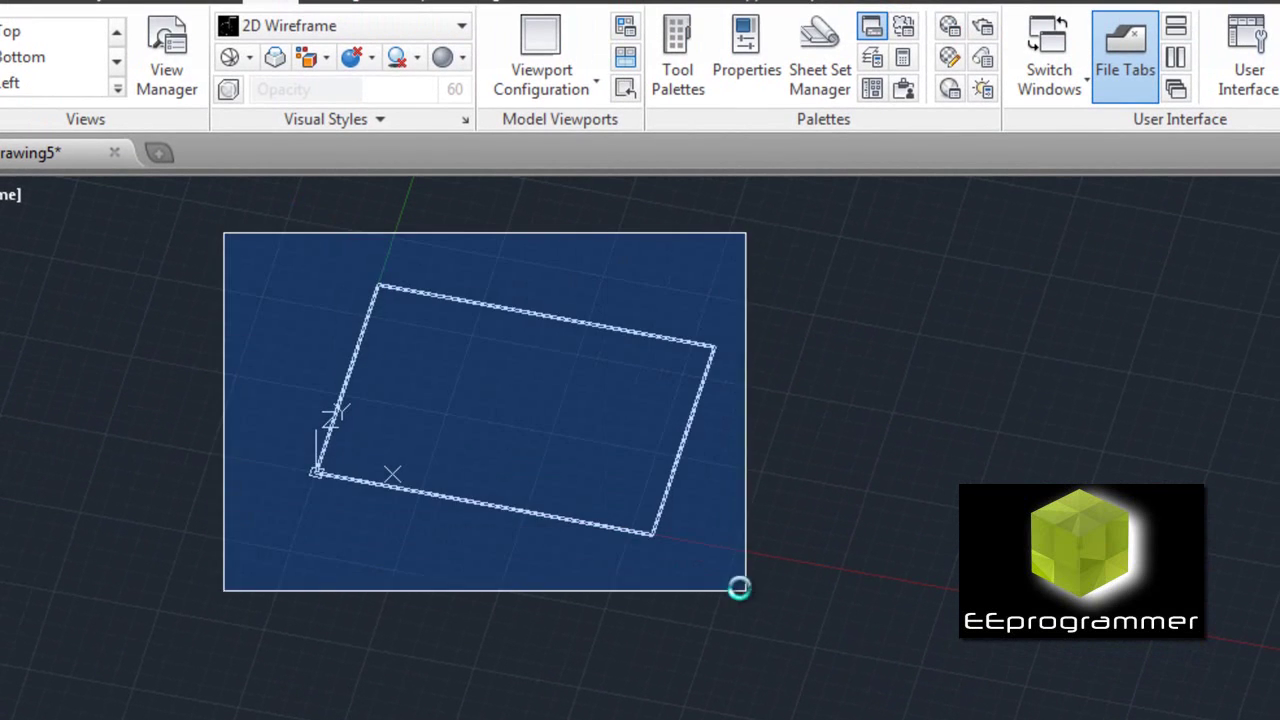
{"action": "left_click", "coordinate": [790, 609]}
{"action": "key", "text": "Return"}
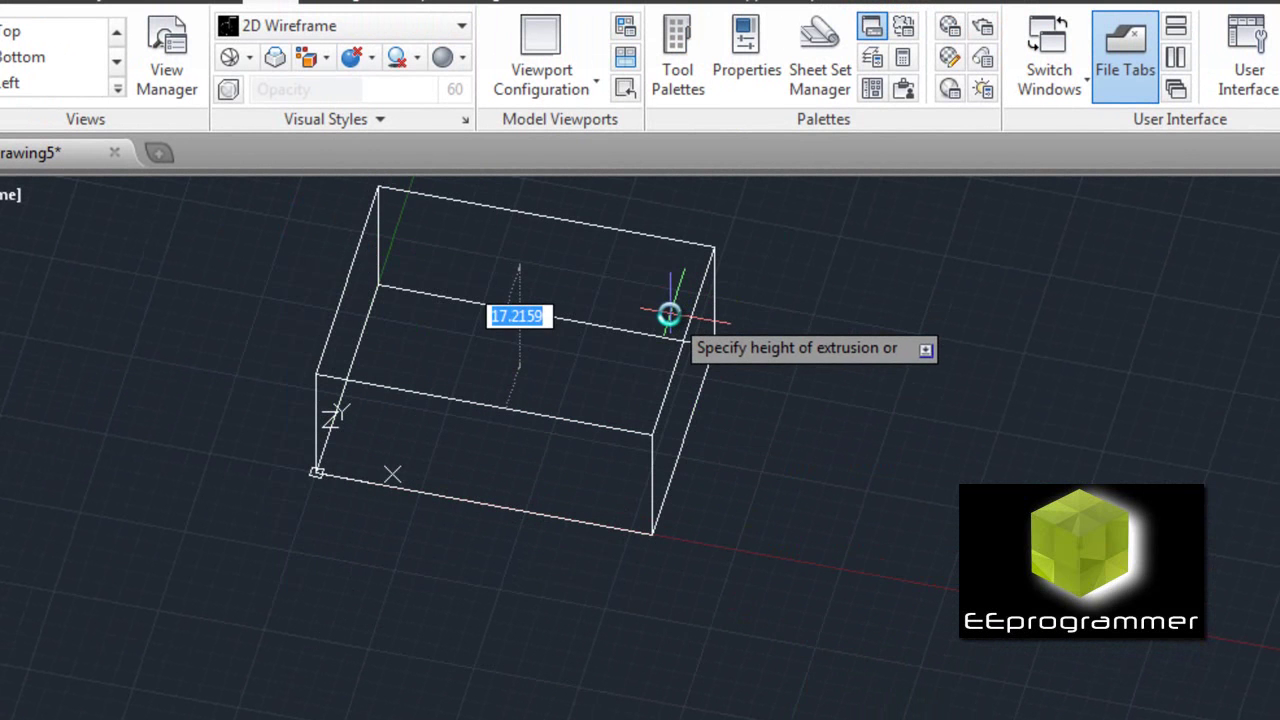
{"action": "type", "text": "1"}
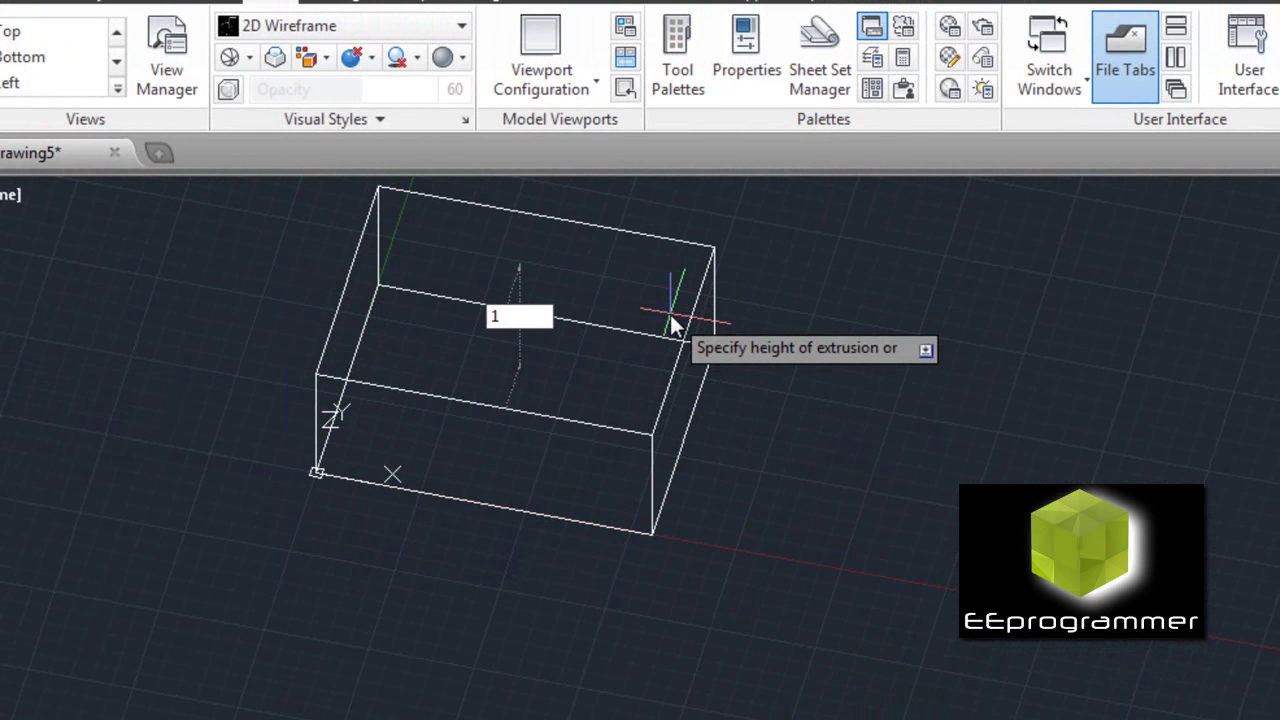
{"action": "key", "text": "Return"}
Create a cylinder beside the slab's front corner with base radius 1 and height 30, extending downward.
{"action": "middle_click_drag", "start_coordinate": [789, 575], "coordinate": [800, 485], "text": "shift"}
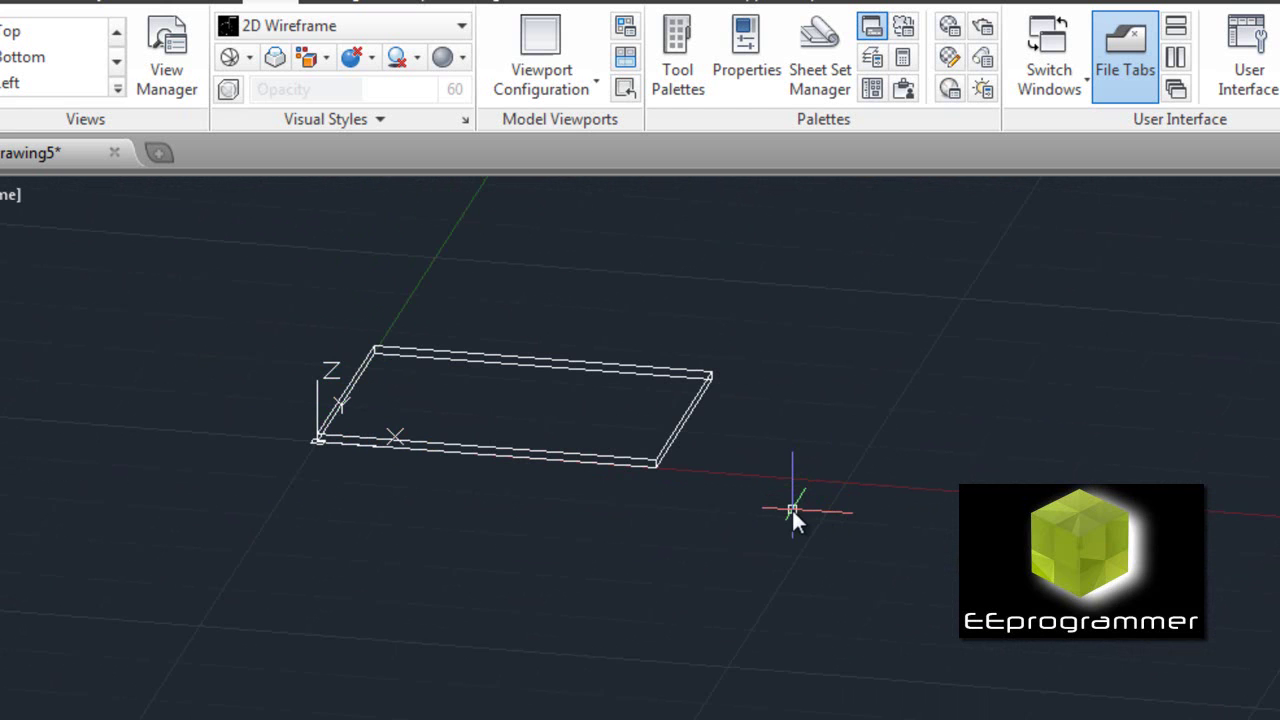
{"action": "mouse_move", "coordinate": [770, 527]}
{"action": "middle_mouse_down", "text": "shift"}
{"action": "mouse_move", "coordinate": [769, 477]}
{"action": "mouse_move", "coordinate": [766, 524]}
{"action": "middle_mouse_up", "text": "shift"}
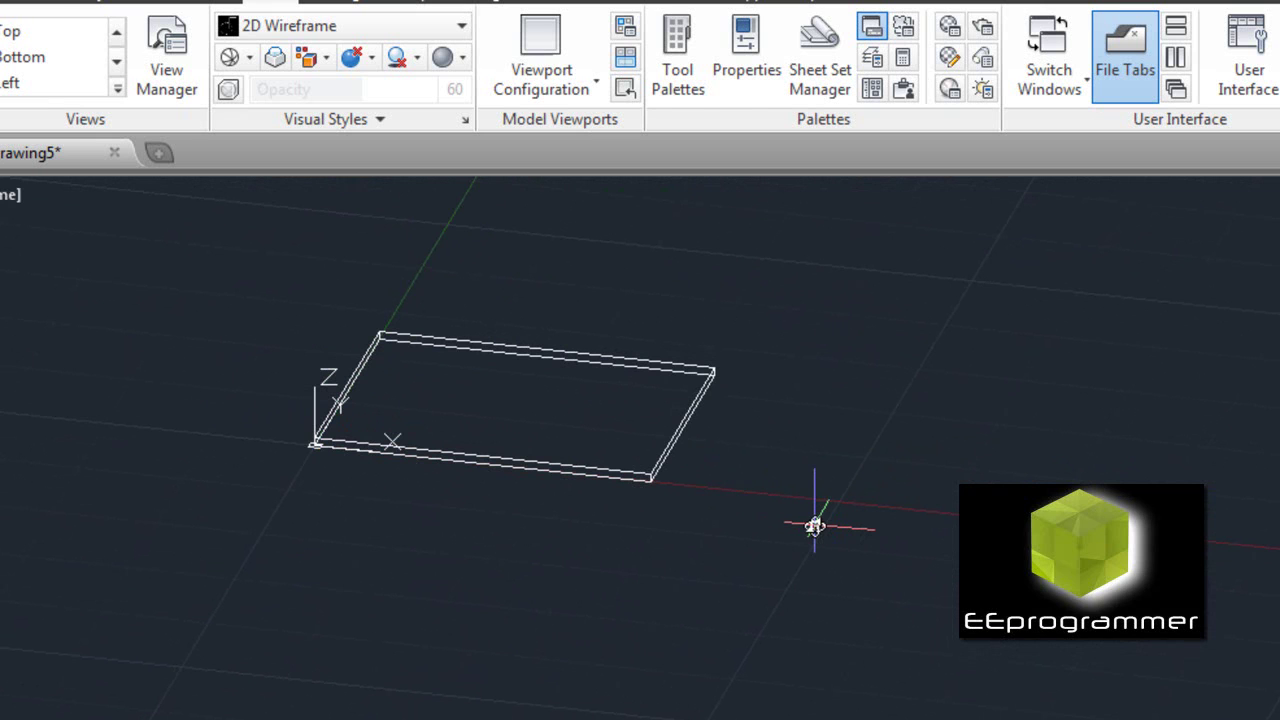
{"action": "type", "text": "cyl"}
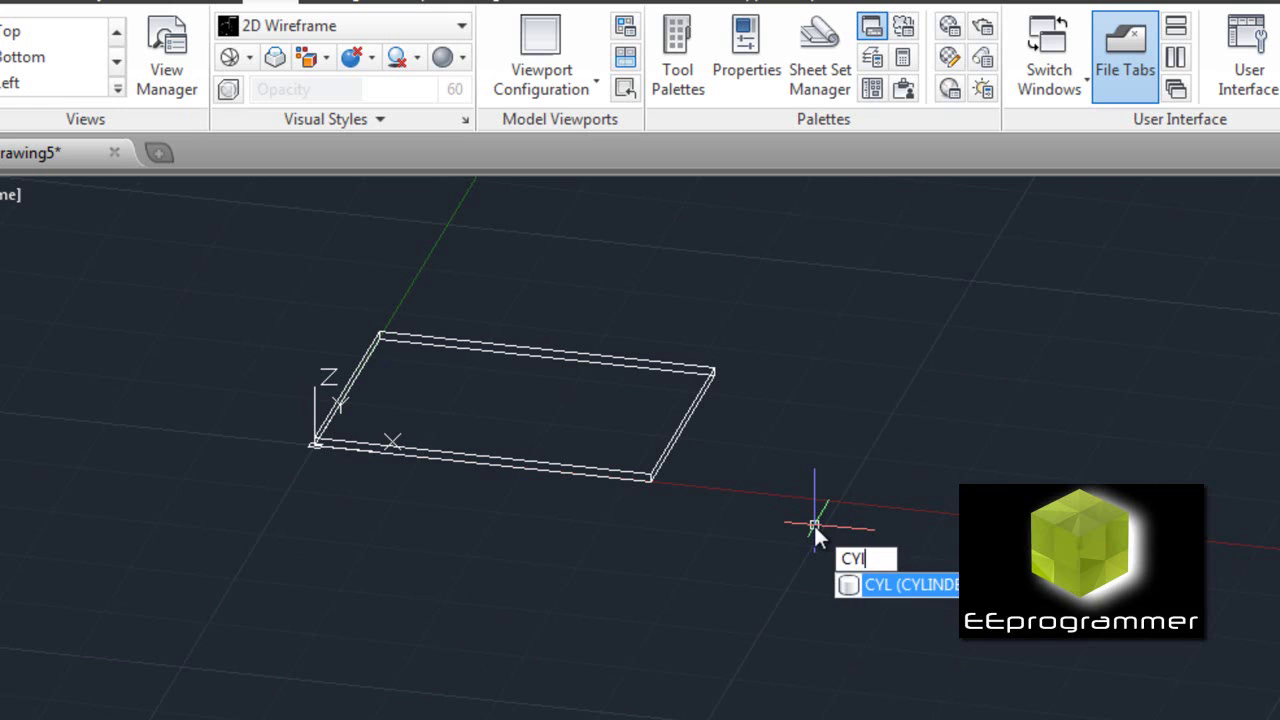
{"action": "key", "text": "Return"}
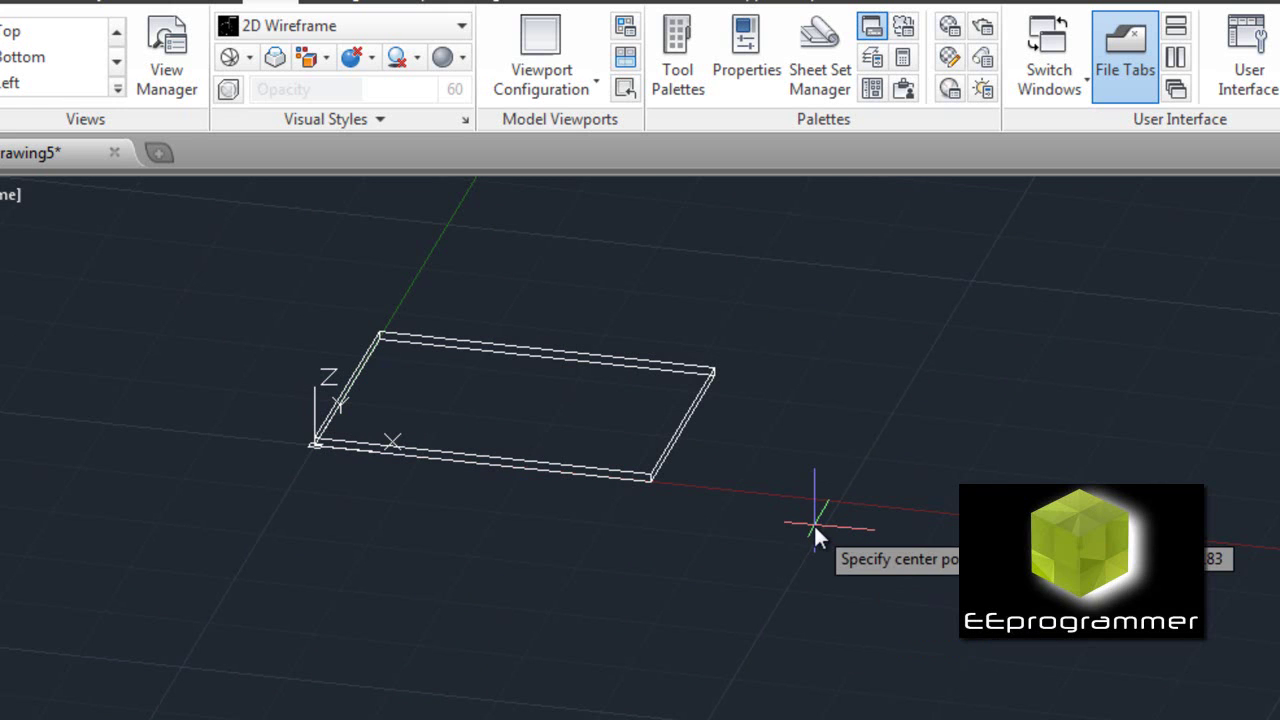
{"action": "left_click", "coordinate": [694, 540]}
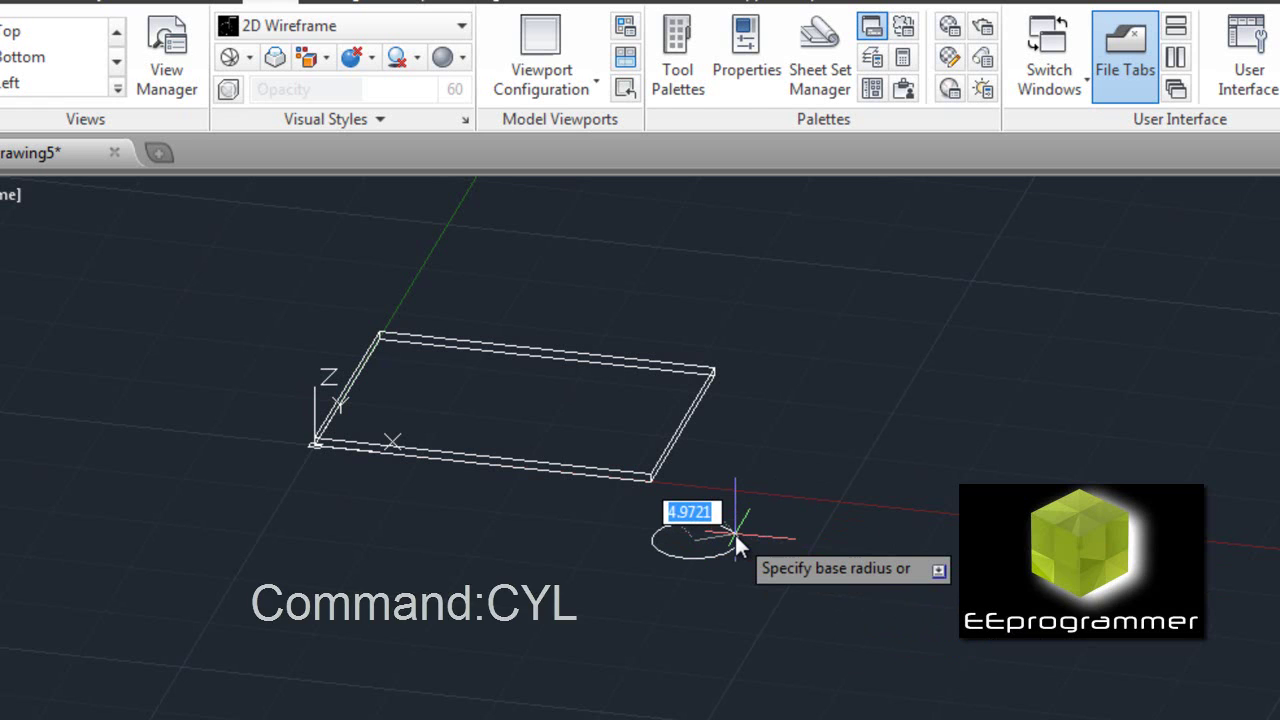
{"action": "type", "text": "1"}
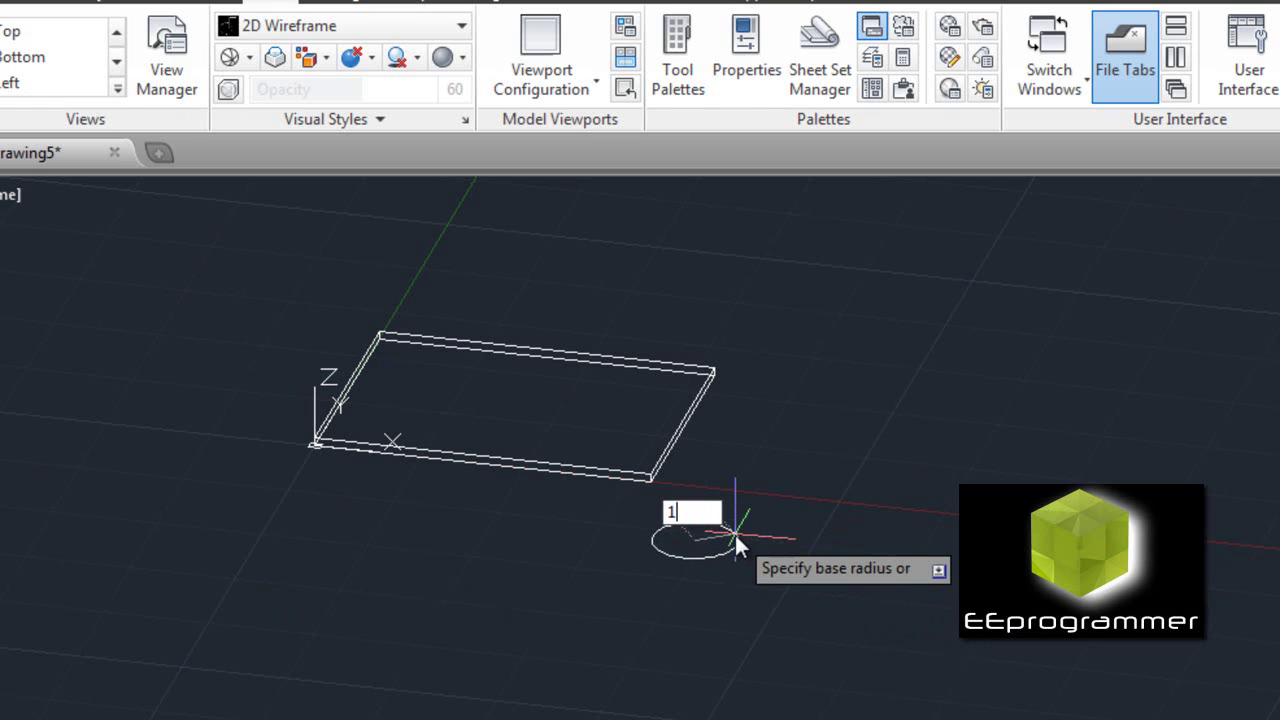
{"action": "key", "text": "Return"}
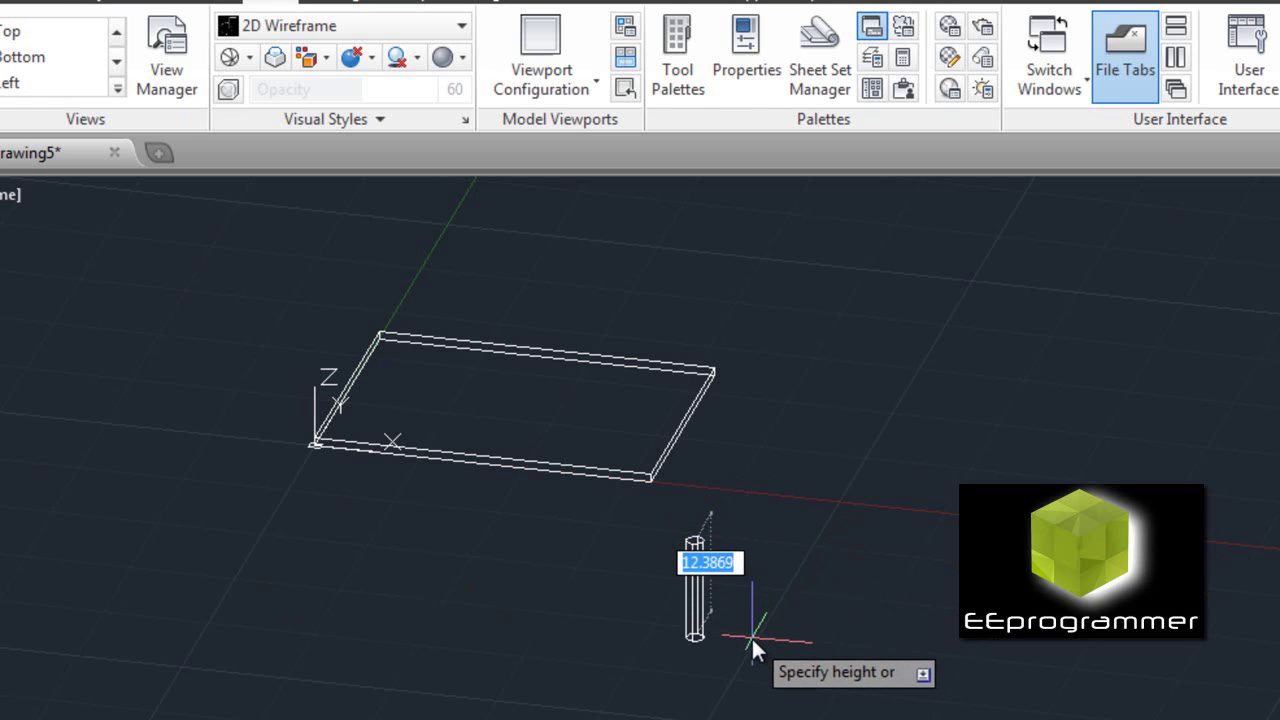
{"action": "type", "text": "30"}
{"action": "key", "text": "Return"}
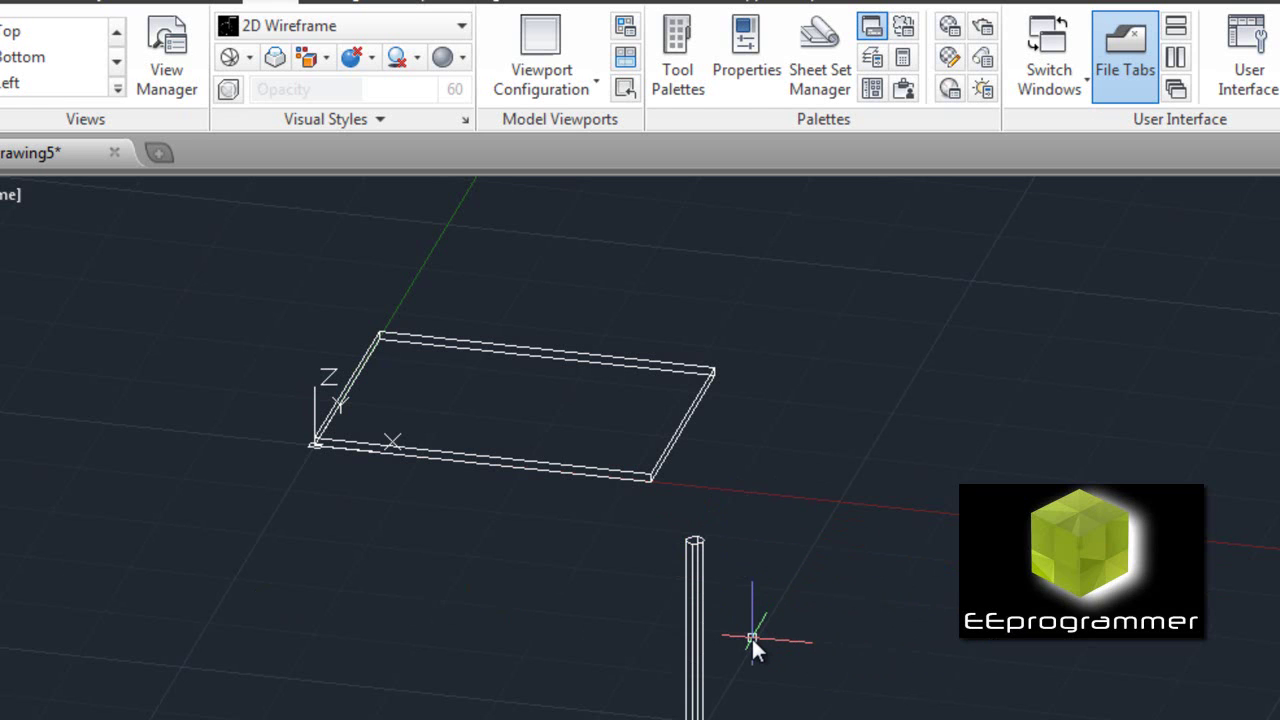
Move the cylinder by its top centre onto the slab's lower corner at the X-axis end of the front edge.
{"action": "middle_click_drag", "start_coordinate": [699, 564], "coordinate": [650, 456]}
{"action": "scroll", "coordinate": [597, 333], "scroll_direction": "up", "scroll_amount": 2}
{"action": "scroll", "coordinate": [486, 506], "scroll_direction": "down", "scroll_amount": 2}
{"action": "left_click", "coordinate": [487, 505]}
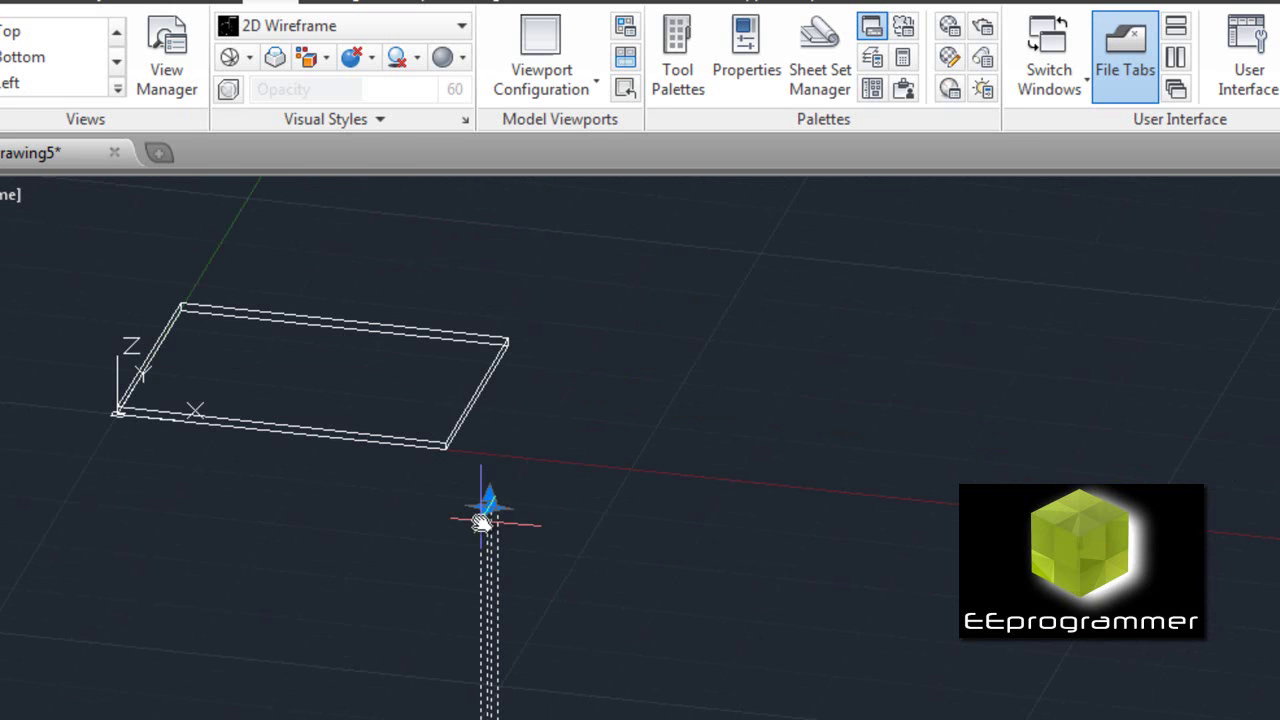
{"action": "type", "text": "m"}
{"action": "key", "text": "Return"}
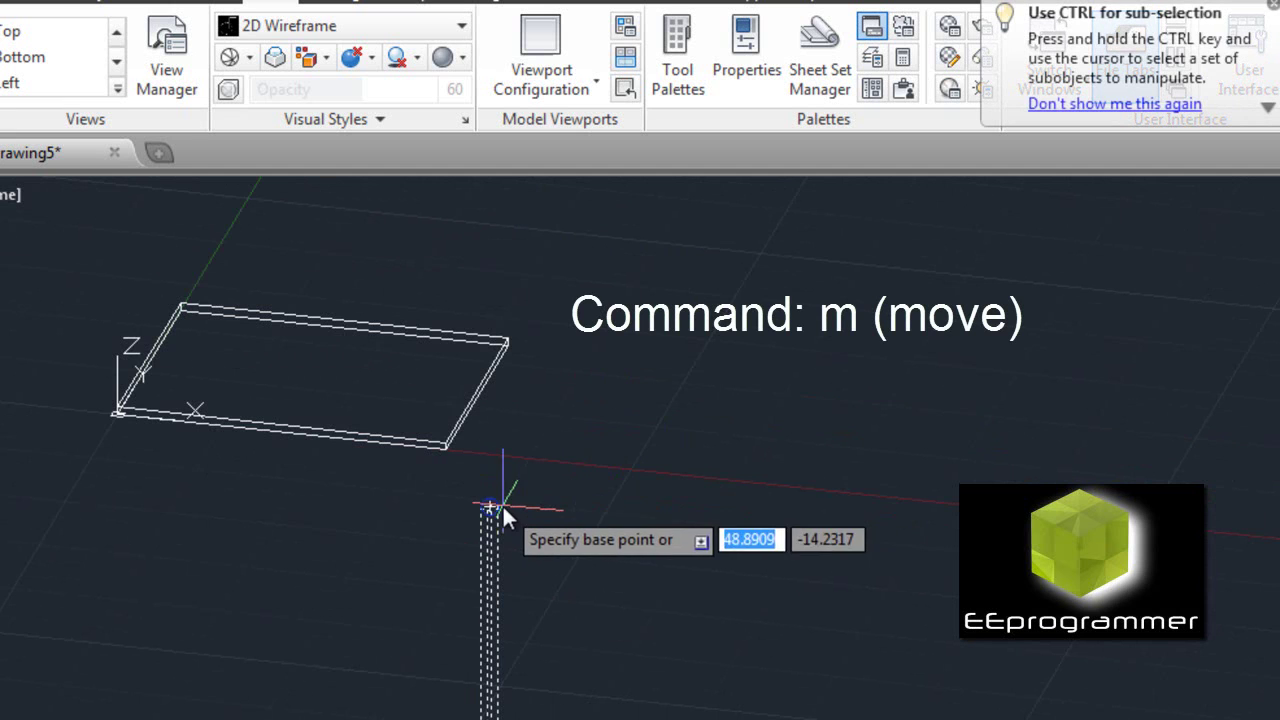
{"action": "scroll", "coordinate": [502, 504], "scroll_direction": "up", "scroll_amount": 5}
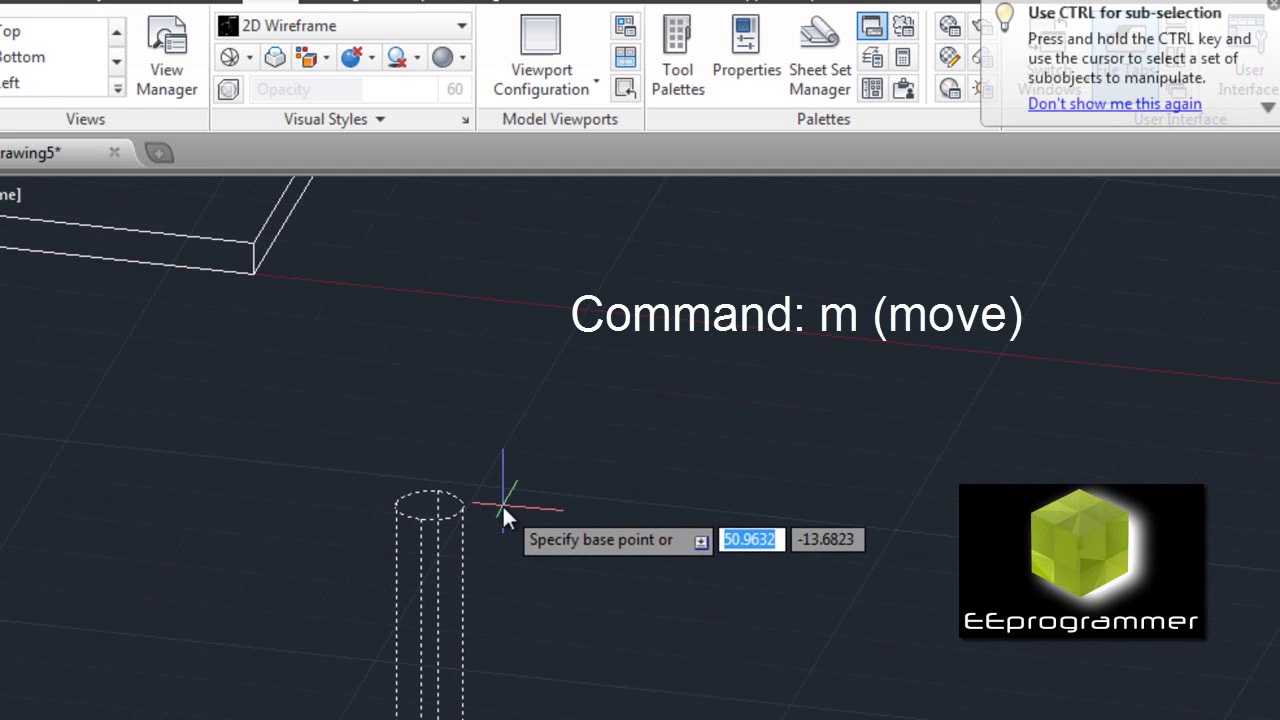
{"action": "left_click", "coordinate": [433, 504]}
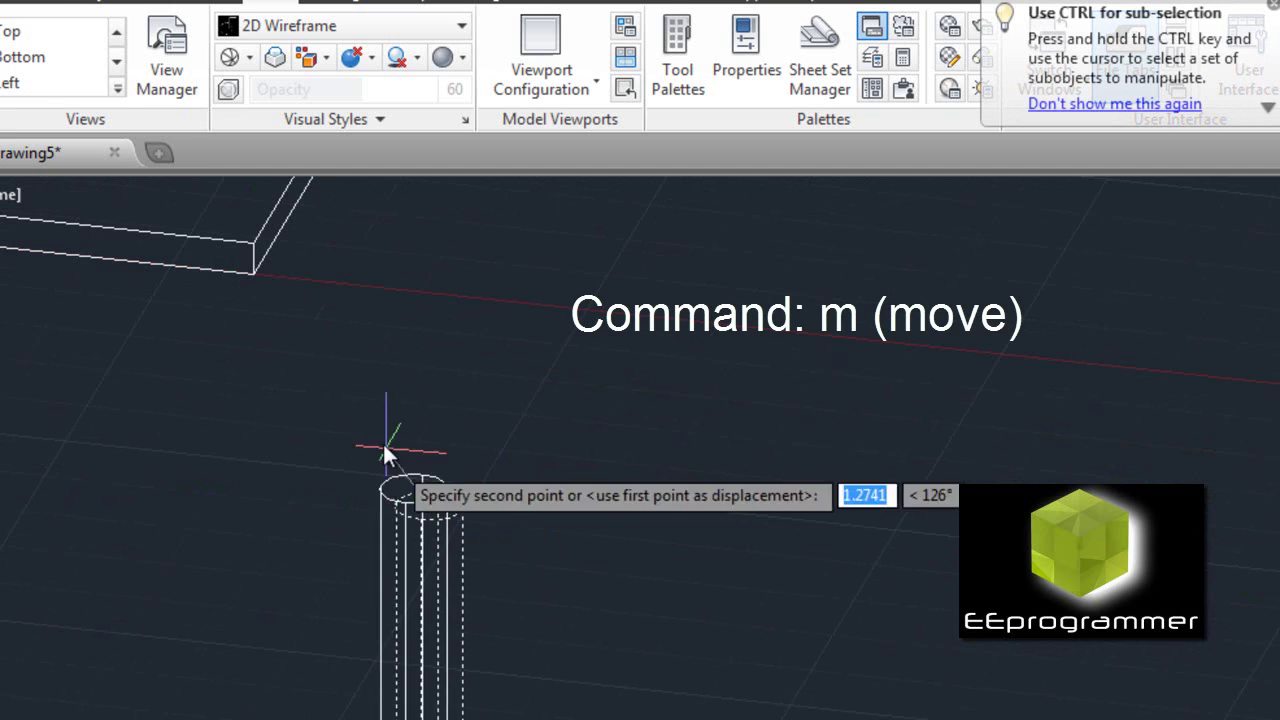
{"action": "left_click", "coordinate": [257, 272]}
Move the cylinder 2 units inward from the slab corner along the front edge, in the negative X direction.
{"action": "scroll", "coordinate": [517, 337], "scroll_direction": "down", "scroll_amount": 5}
{"action": "middle_click_drag", "start_coordinate": [519, 336], "coordinate": [539, 515]}
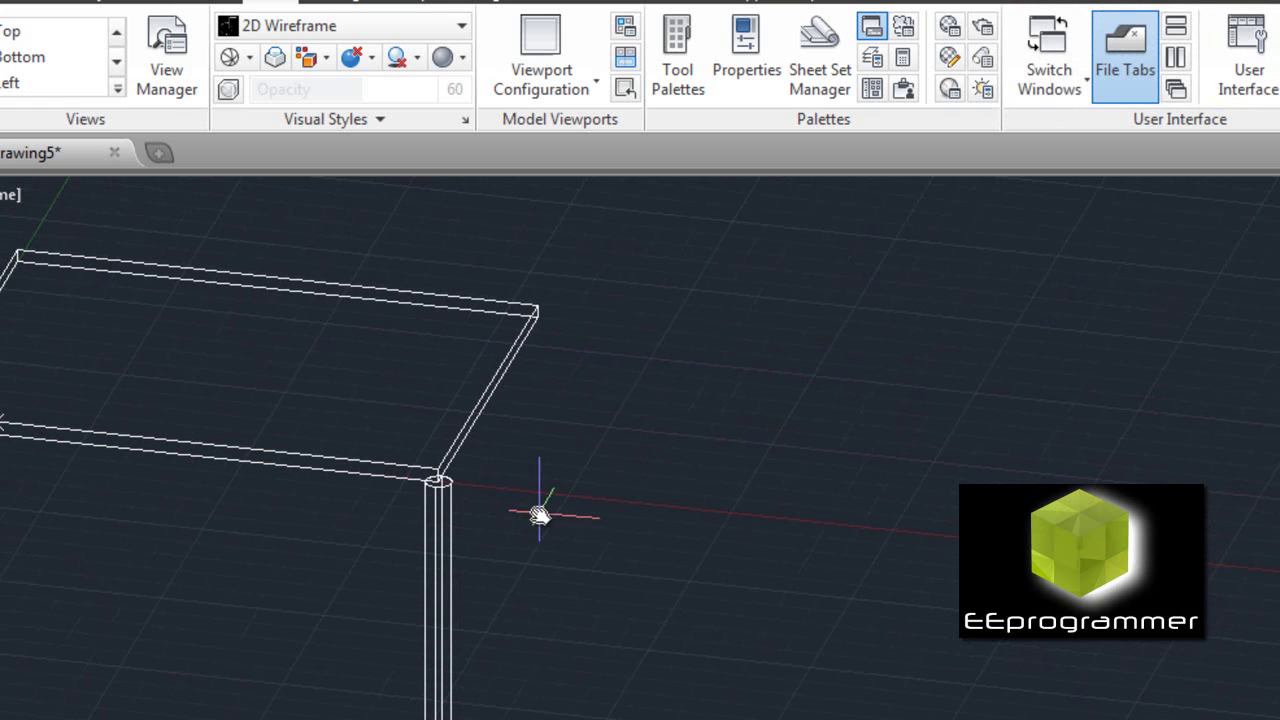
{"action": "left_click", "coordinate": [444, 538]}
{"action": "type", "text": "m"}
{"action": "key", "text": "Return"}
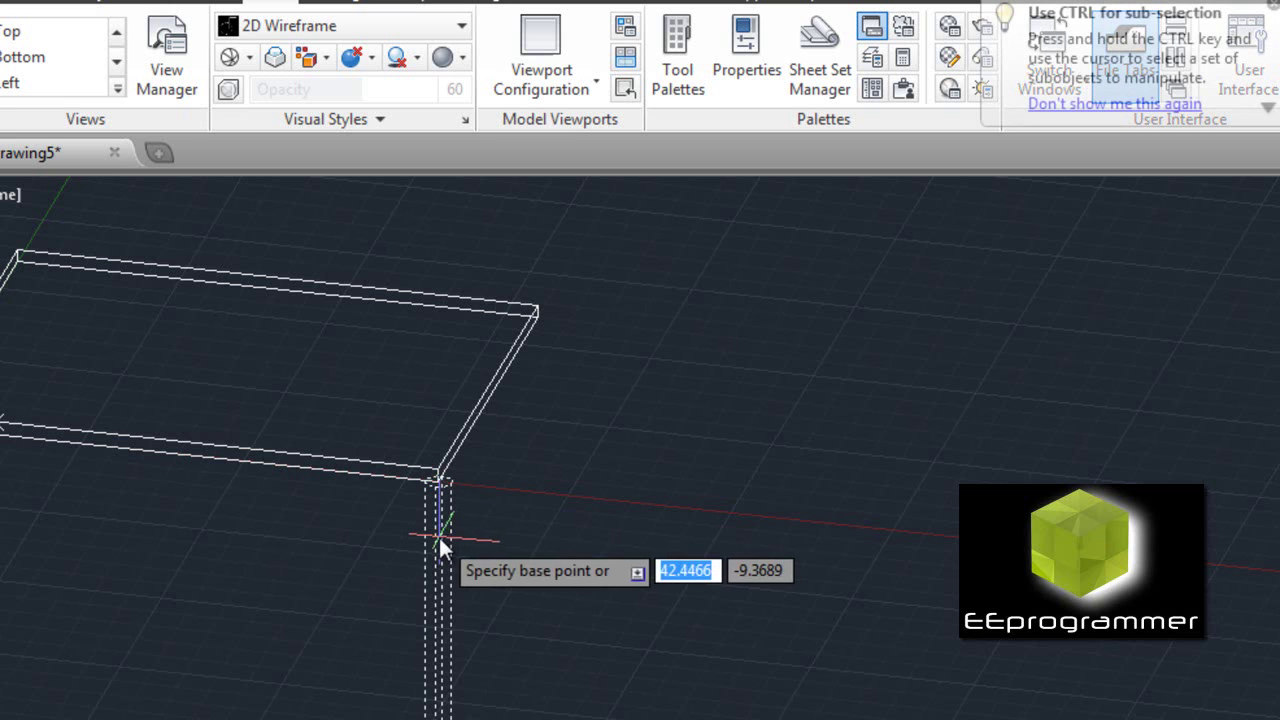
{"action": "scroll", "coordinate": [447, 490], "scroll_direction": "up", "scroll_amount": 8}
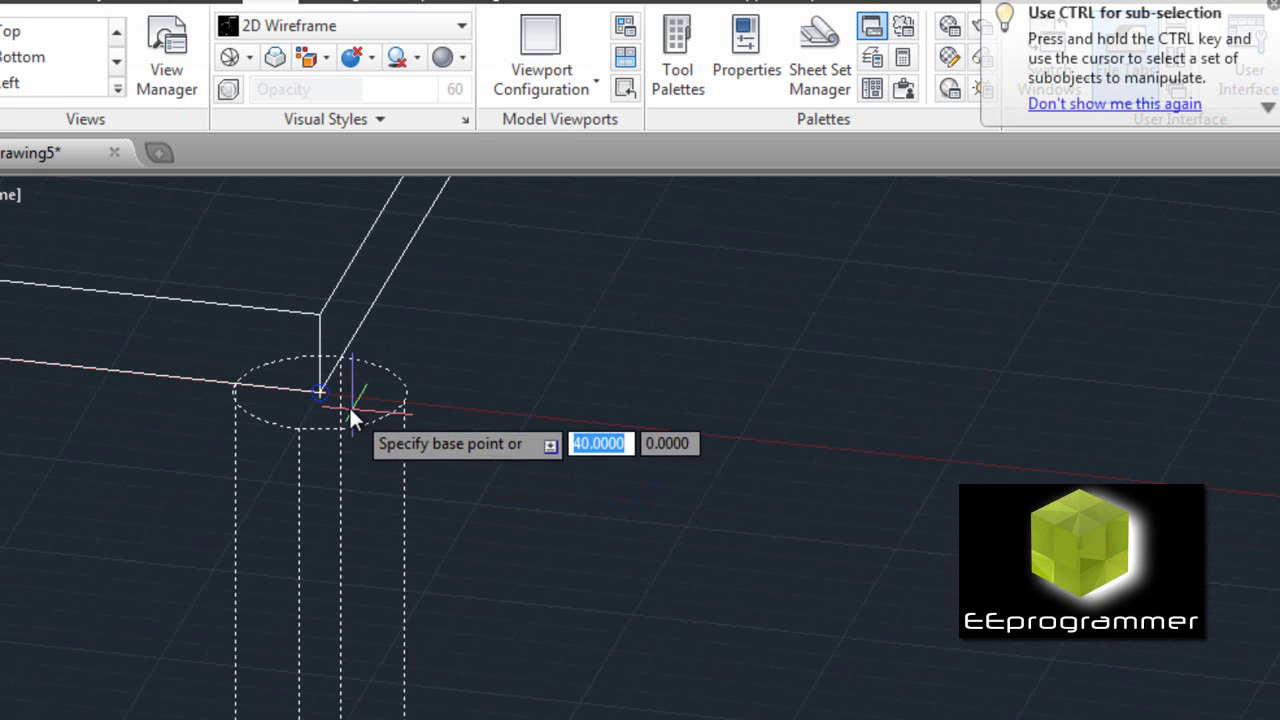
{"action": "left_click", "coordinate": [324, 394]}
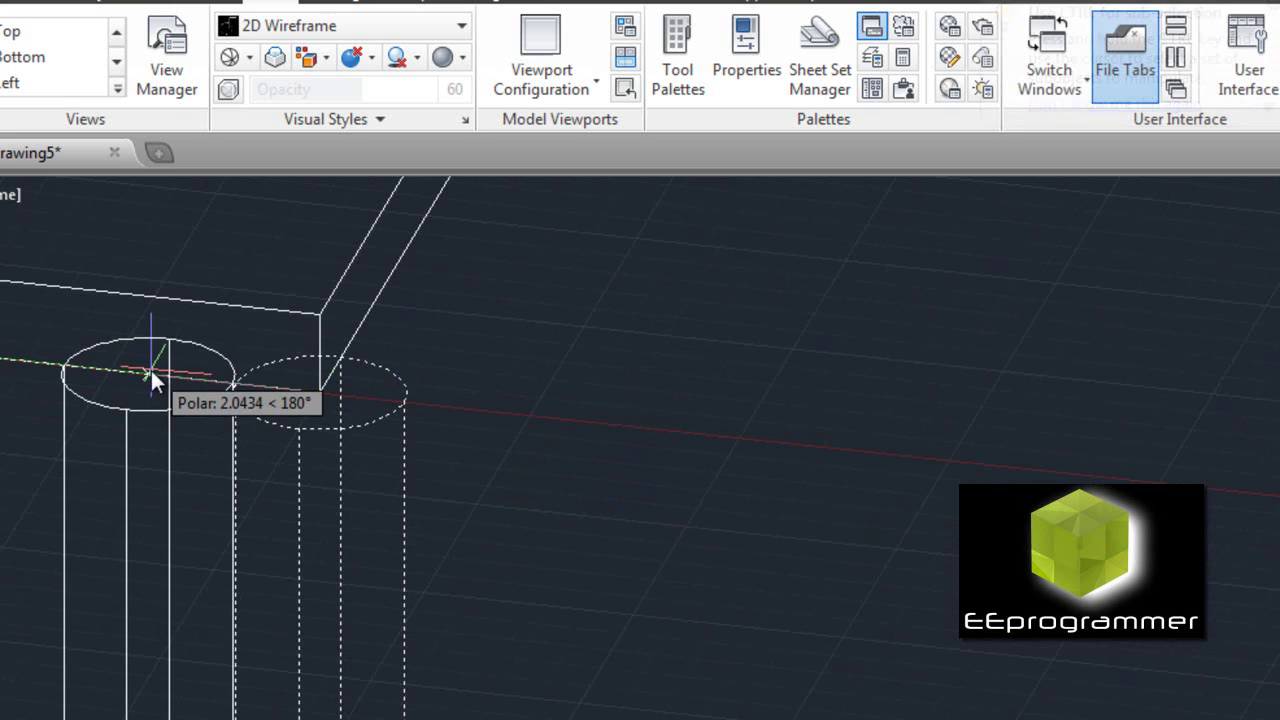
{"action": "type", "text": "2"}
{"action": "key", "text": "Return"}
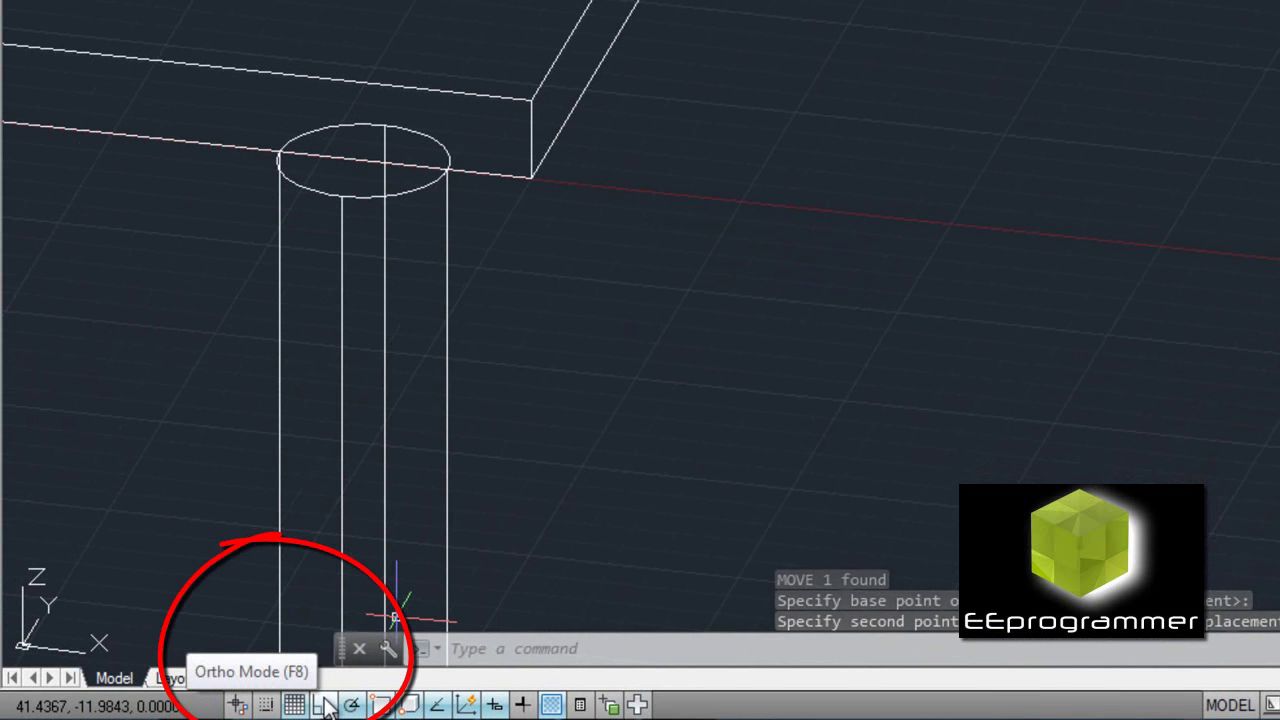
Turn on Ortho mode and move the cylinder from its top centre 2 units inward along the Y axis.
{"action": "left_click", "coordinate": [325, 705]}
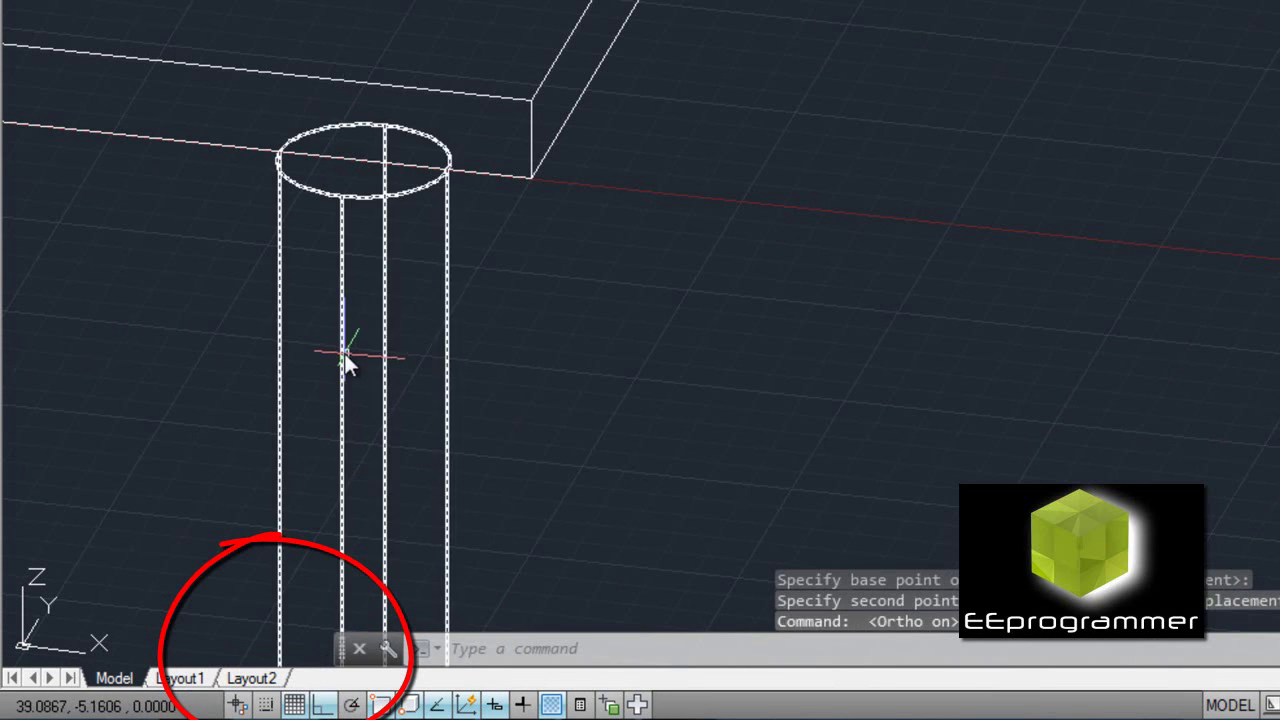
{"action": "left_click", "coordinate": [344, 207]}
{"action": "type", "text": "m"}
{"action": "key", "text": "Return"}
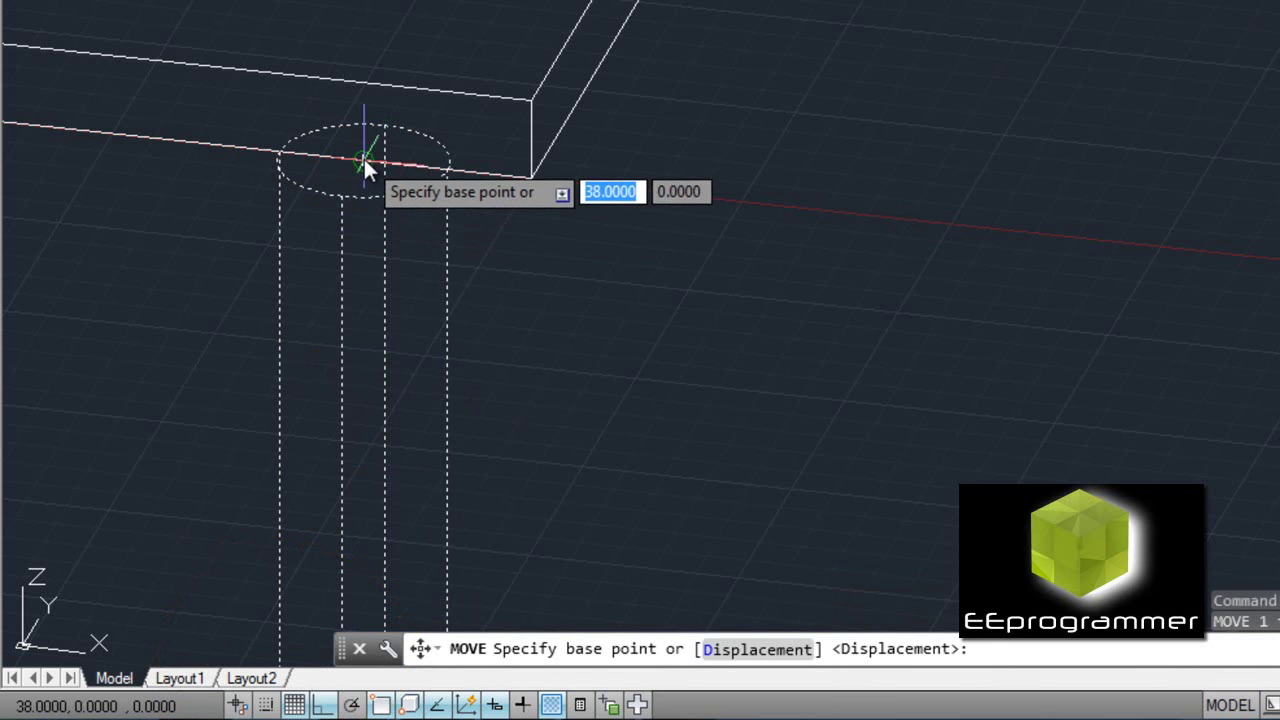
{"action": "left_click", "coordinate": [363, 160]}
{"action": "type", "text": "2"}
{"action": "key", "text": "Return"}
Examine the cylinder's position under the slab's corner from several angles and distances.
{"action": "middle_click_drag", "start_coordinate": [503, 100], "coordinate": [563, 223], "text": "shift"}
{"action": "middle_click_drag", "start_coordinate": [630, 197], "coordinate": [686, 271]}
{"action": "scroll", "coordinate": [775, 145], "scroll_direction": "up", "scroll_amount": 5}
{"action": "scroll", "coordinate": [780, 132], "scroll_direction": "down", "scroll_amount": 10}
{"action": "middle_click_drag", "start_coordinate": [780, 134], "coordinate": [657, 331]}
{"action": "scroll", "coordinate": [745, 170], "scroll_direction": "down", "scroll_amount": 3}
{"action": "left_click", "coordinate": [709, 258]}
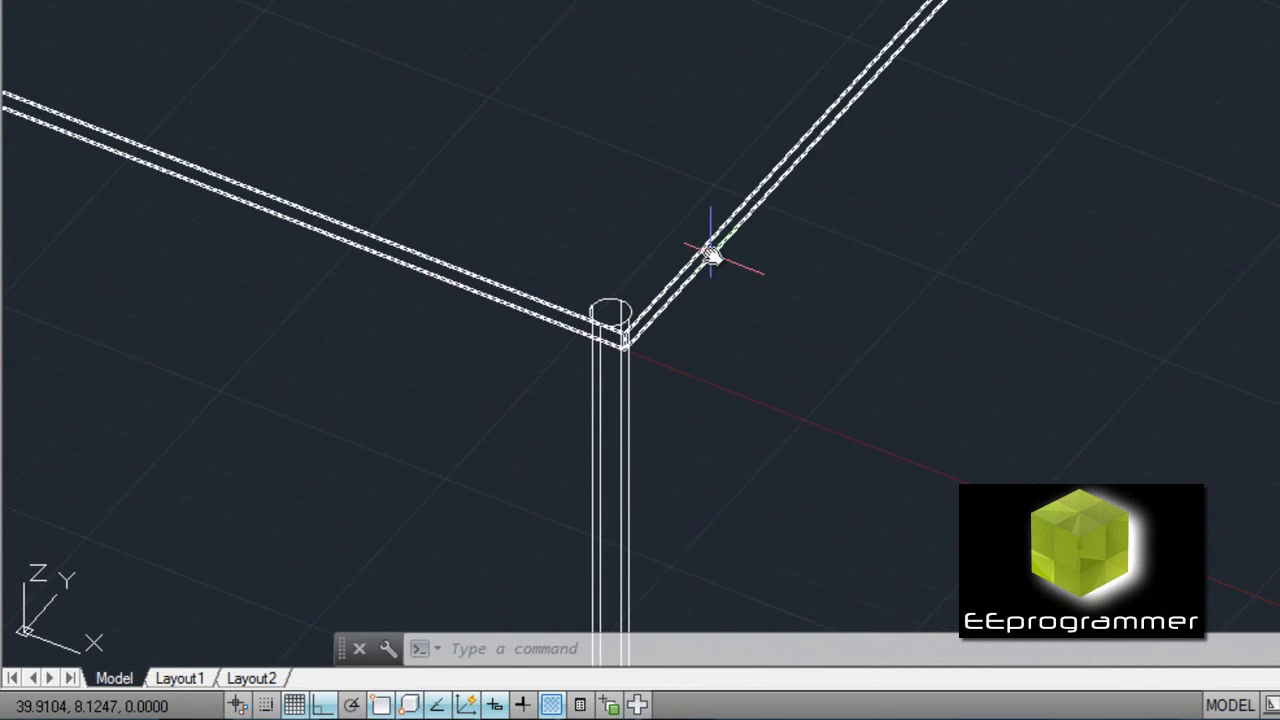
{"action": "key", "text": "Escape"}
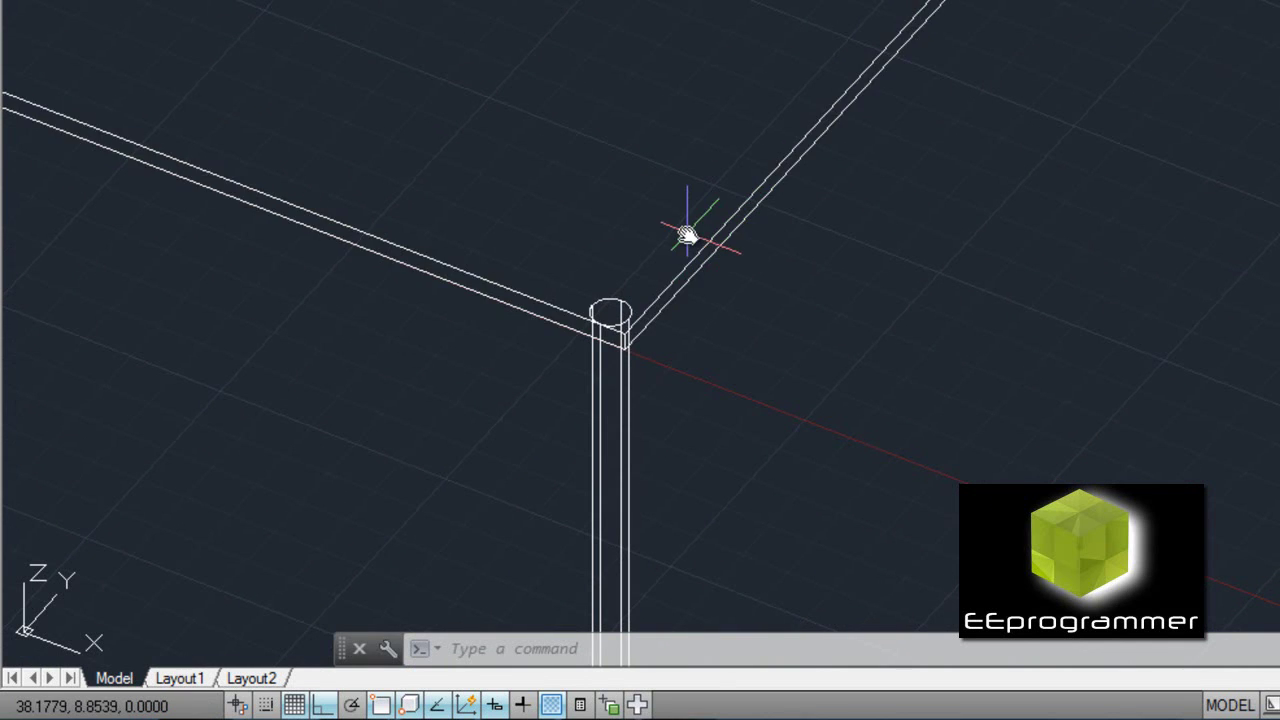
Start a rectangular array of the cylinder leg with 2 columns spaced 36 units apart.
{"action": "left_click", "coordinate": [66, 4]}
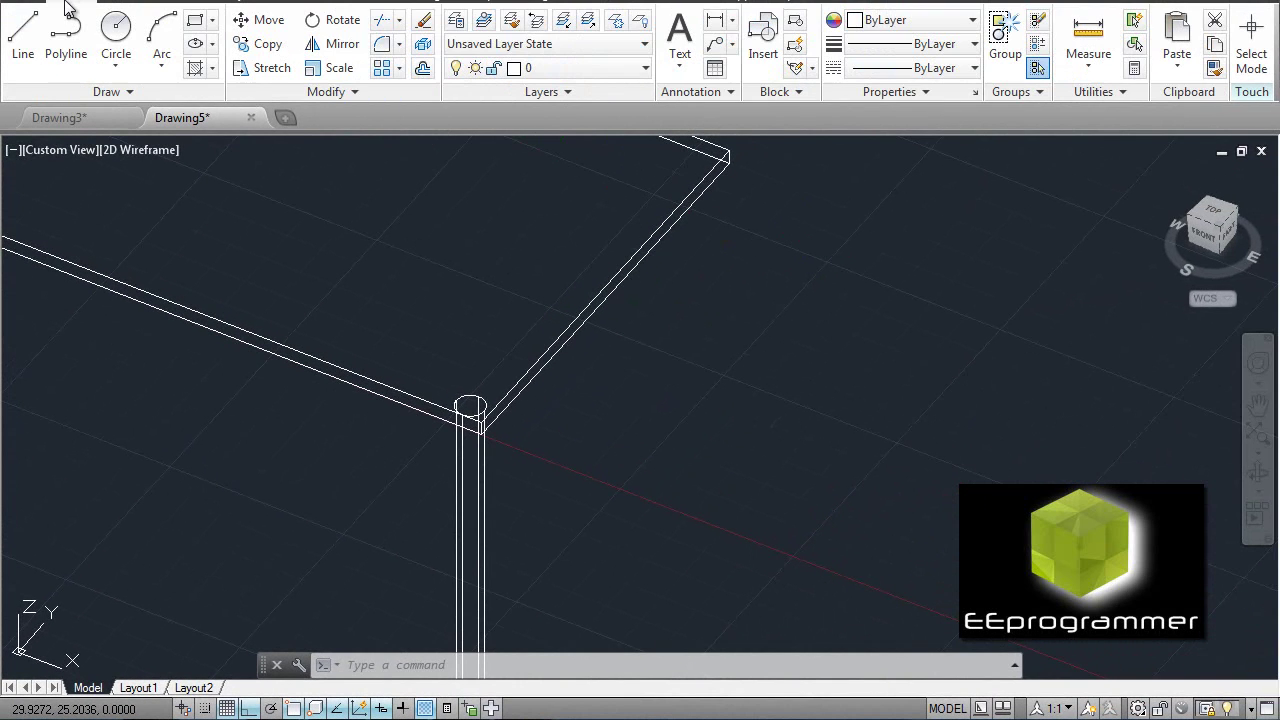
{"action": "left_click", "coordinate": [399, 69]}
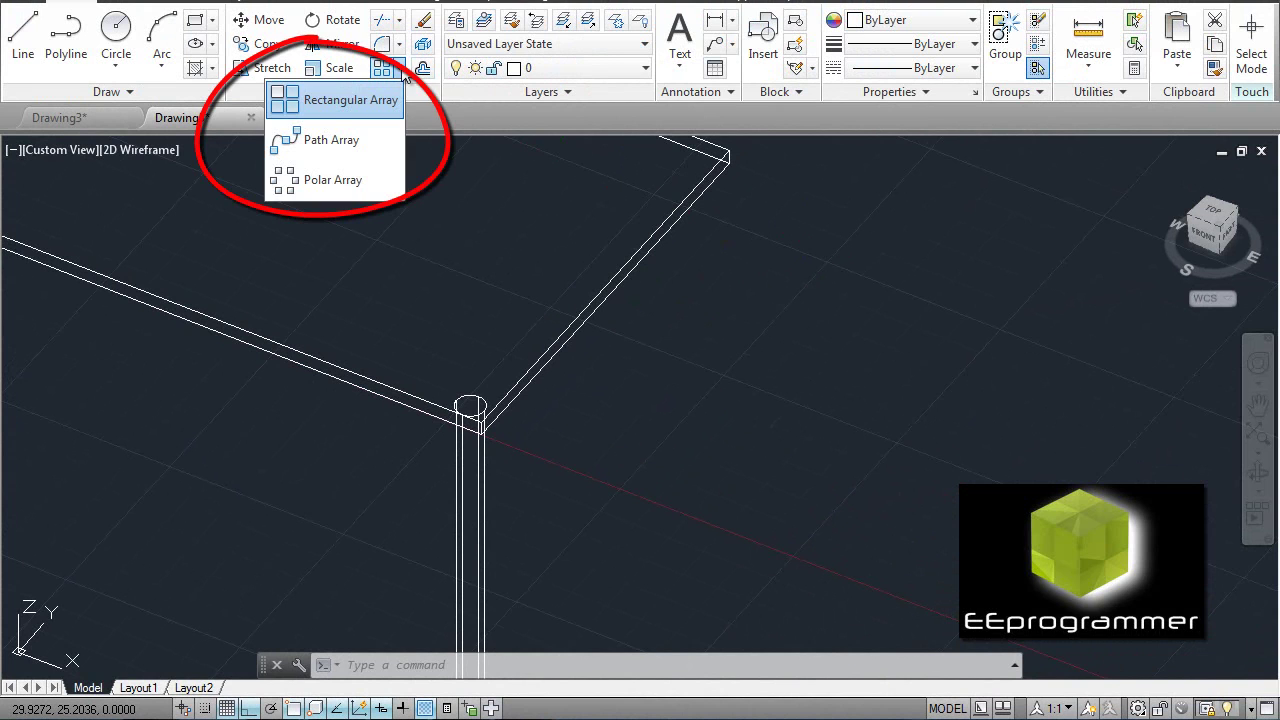
{"action": "left_click", "coordinate": [376, 100]}
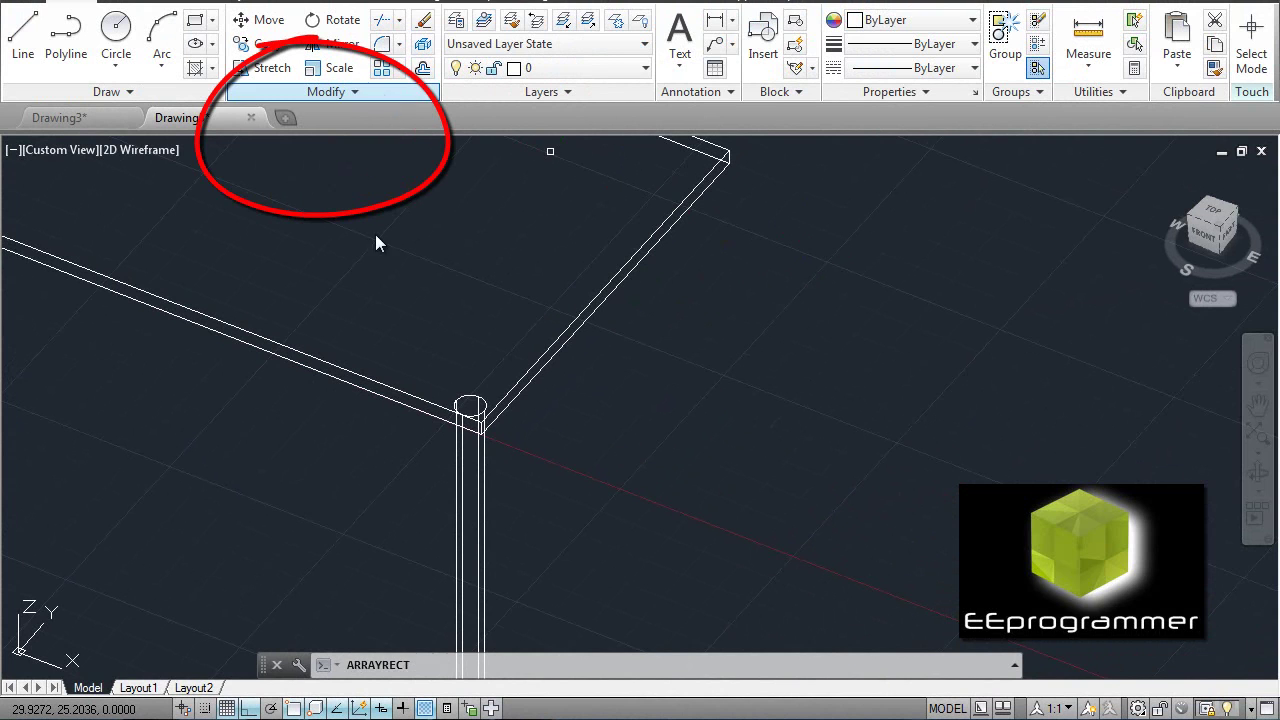
{"action": "left_click", "coordinate": [459, 472]}
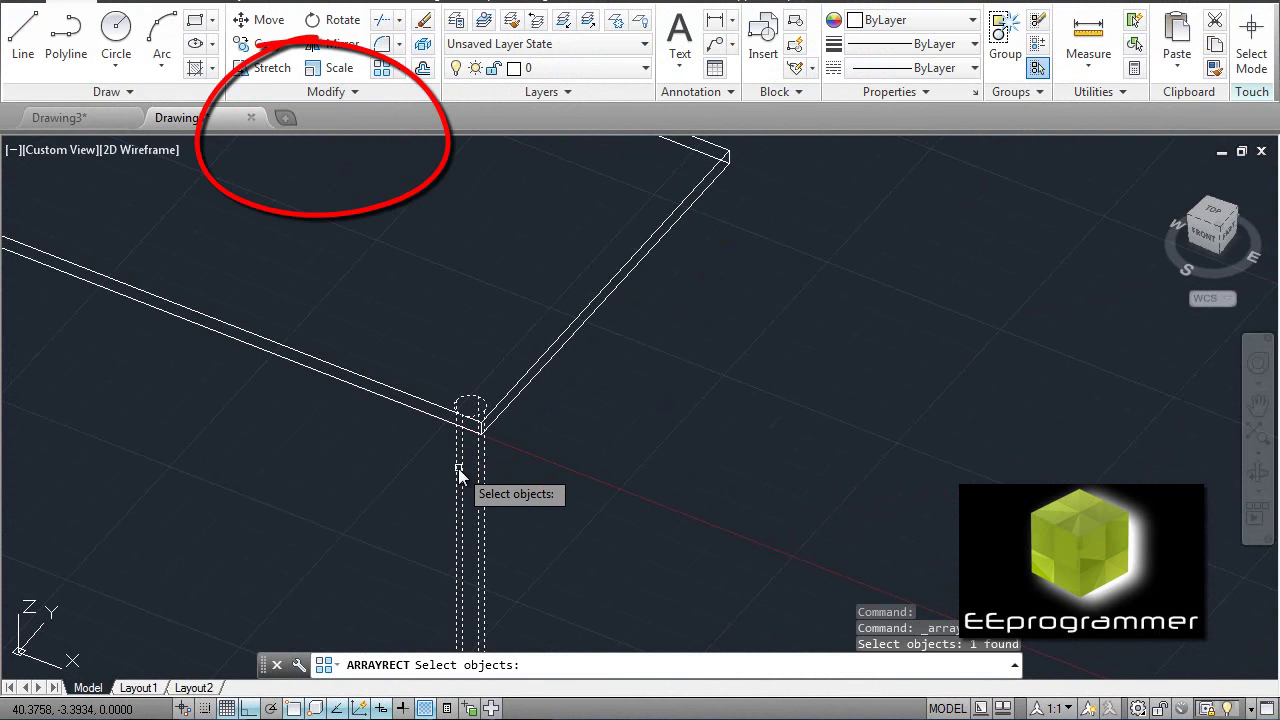
{"action": "key", "text": "Return"}
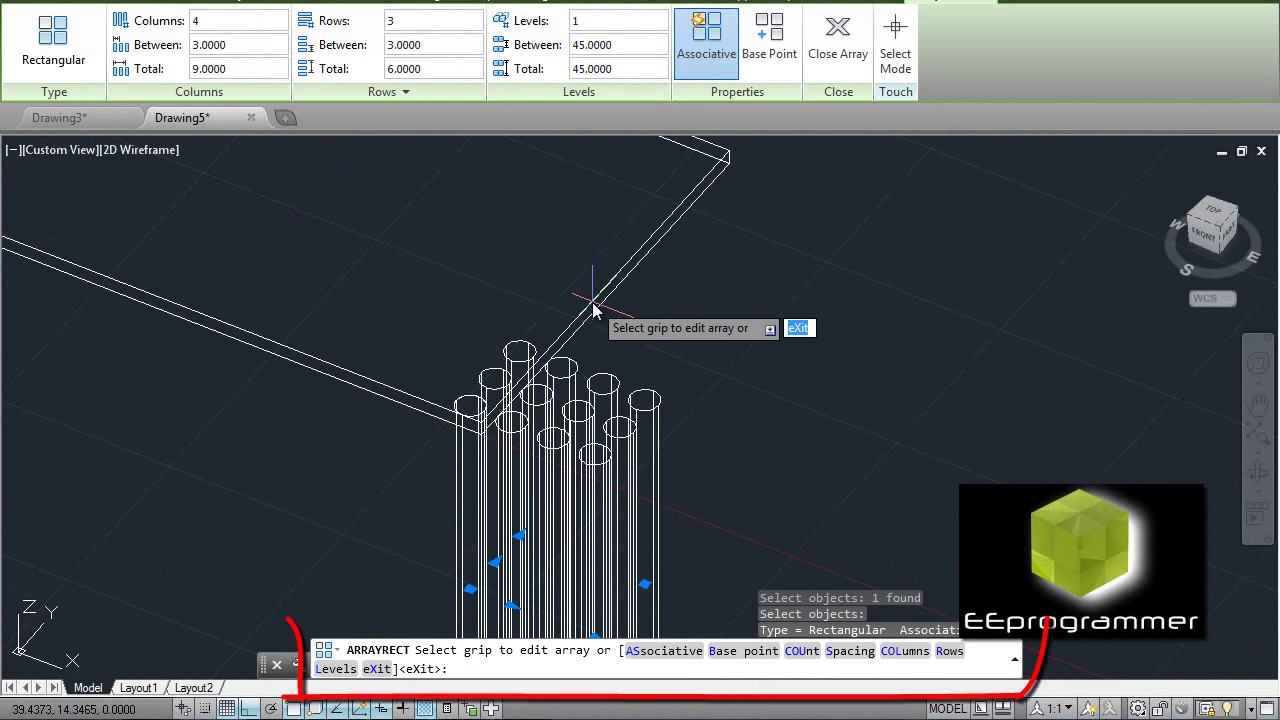
{"action": "type", "text": "l"}
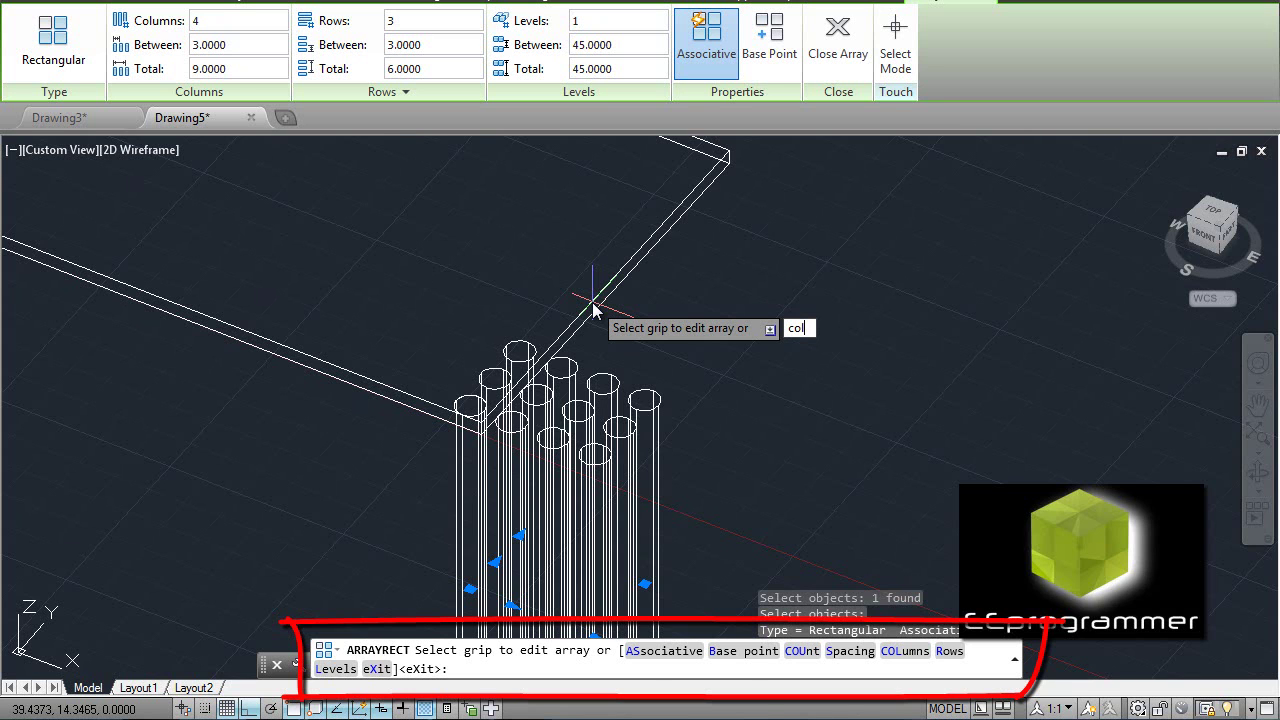
{"action": "key", "text": "Return"}
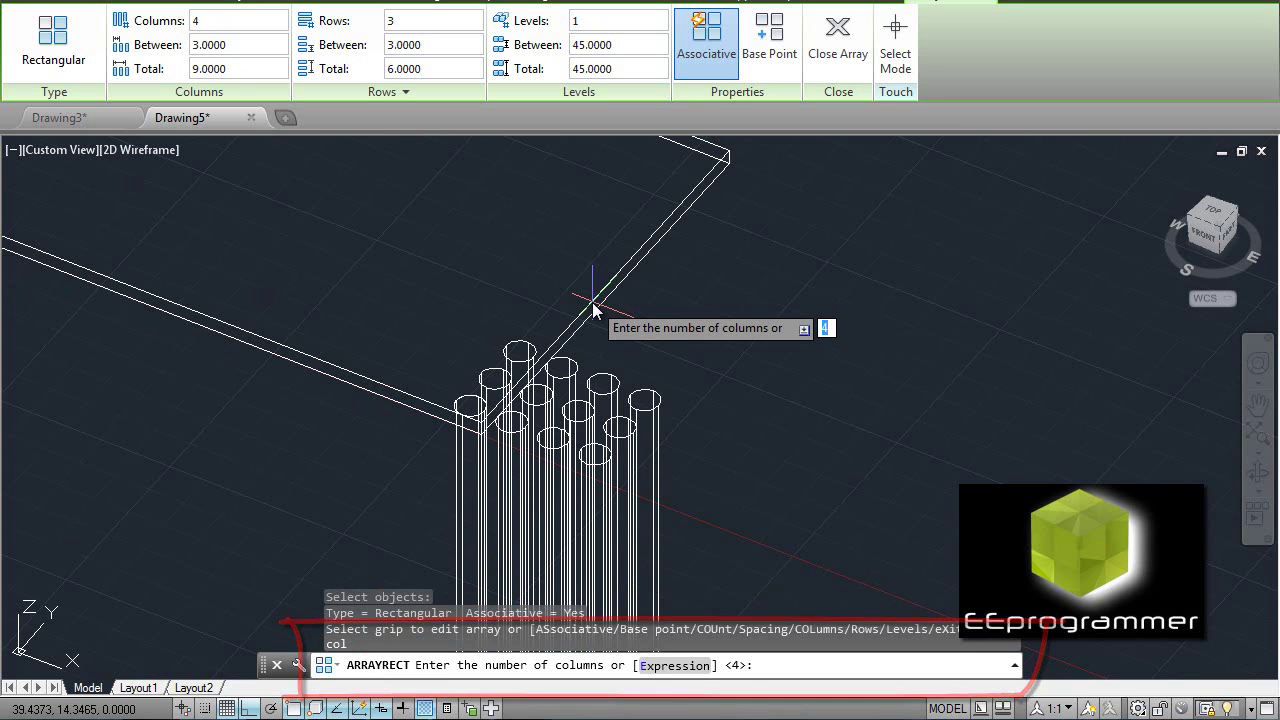
{"action": "type", "text": "2"}
{"action": "key", "text": "Return"}
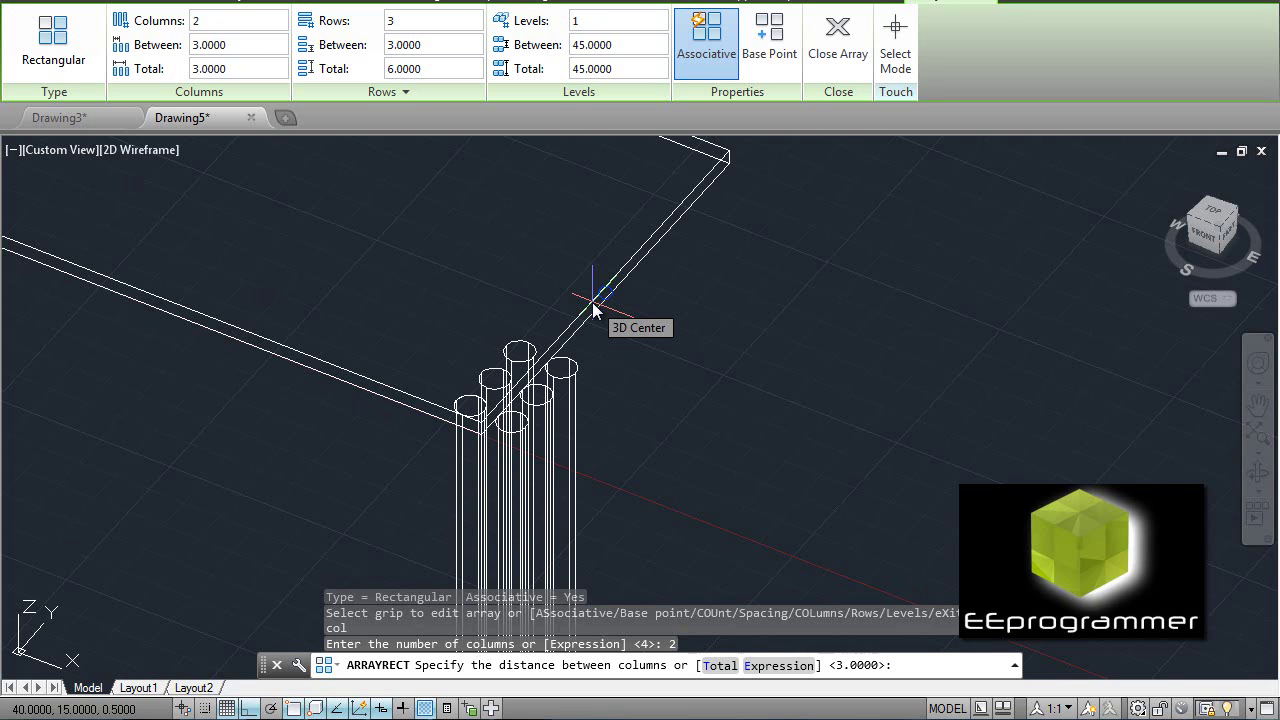
{"action": "type", "text": "3"}
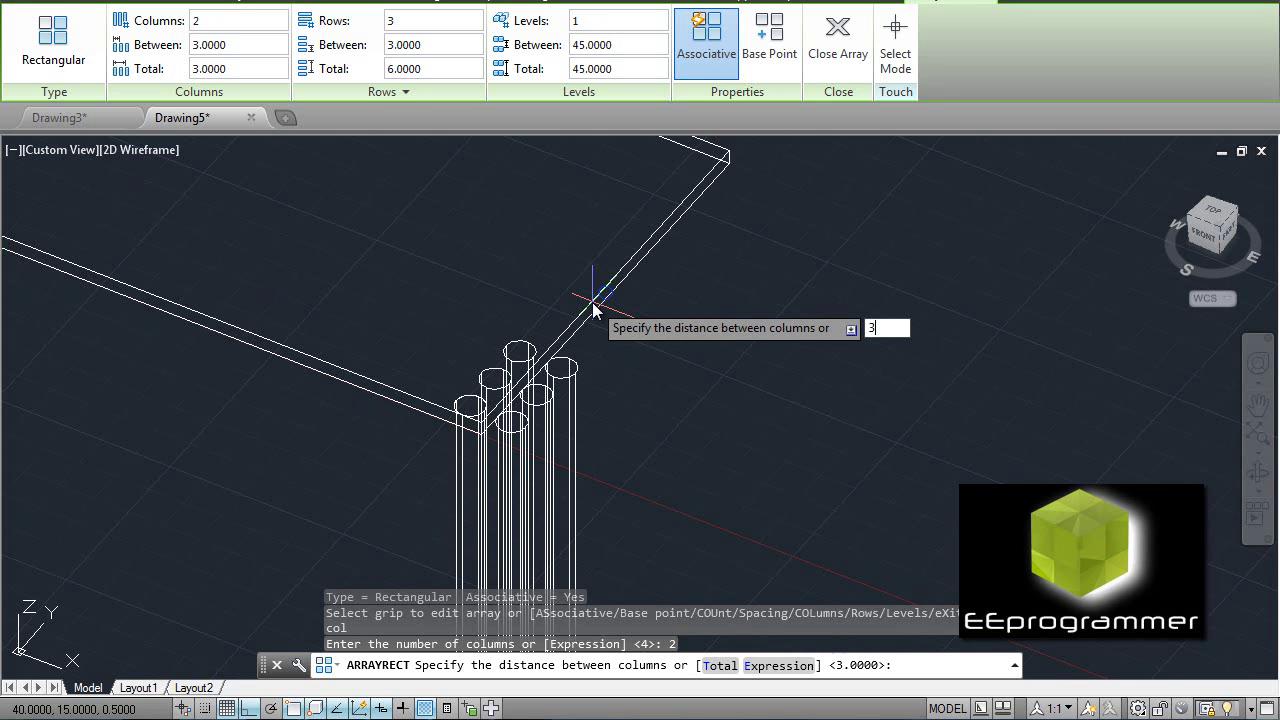
{"action": "type", "text": "6"}
{"action": "key", "text": "Return"}
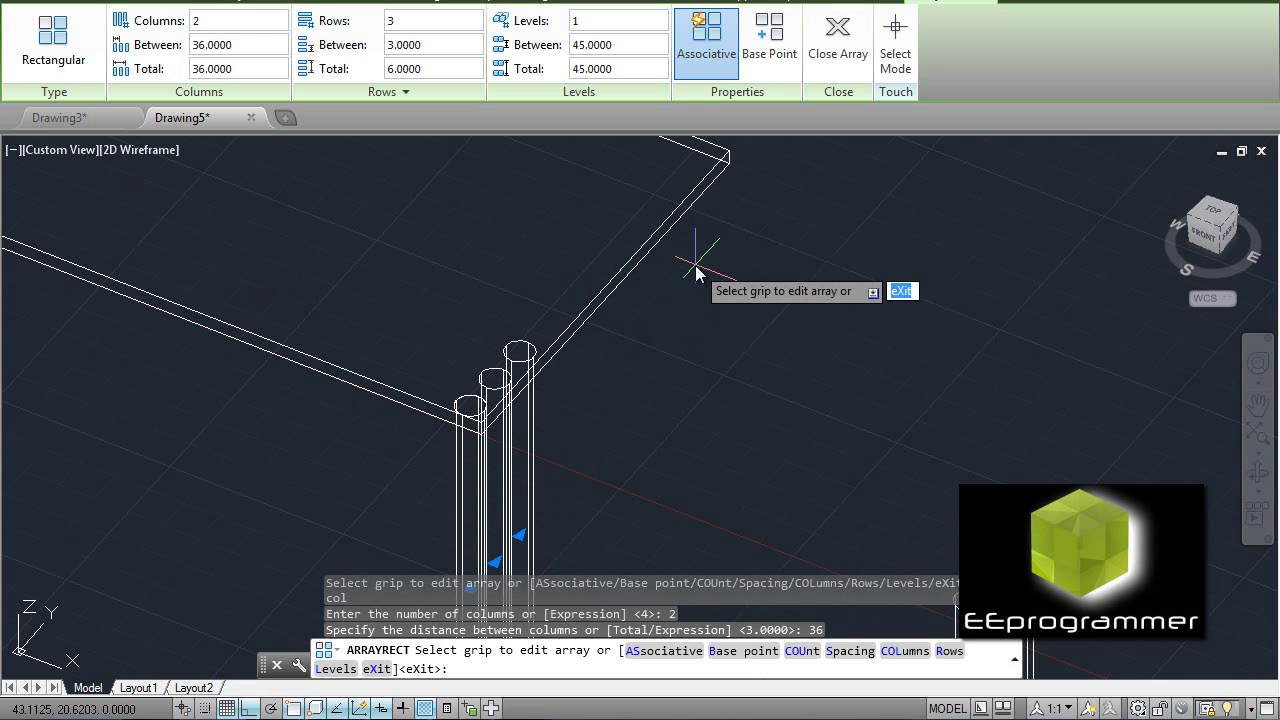
Set the leg array to 2 rows spaced 26 units apart with no elevation increment, and finish the array.
{"action": "type", "text": "r"}
{"action": "key", "text": "Return"}
{"action": "type", "text": "2"}
{"action": "key", "text": "Return"}
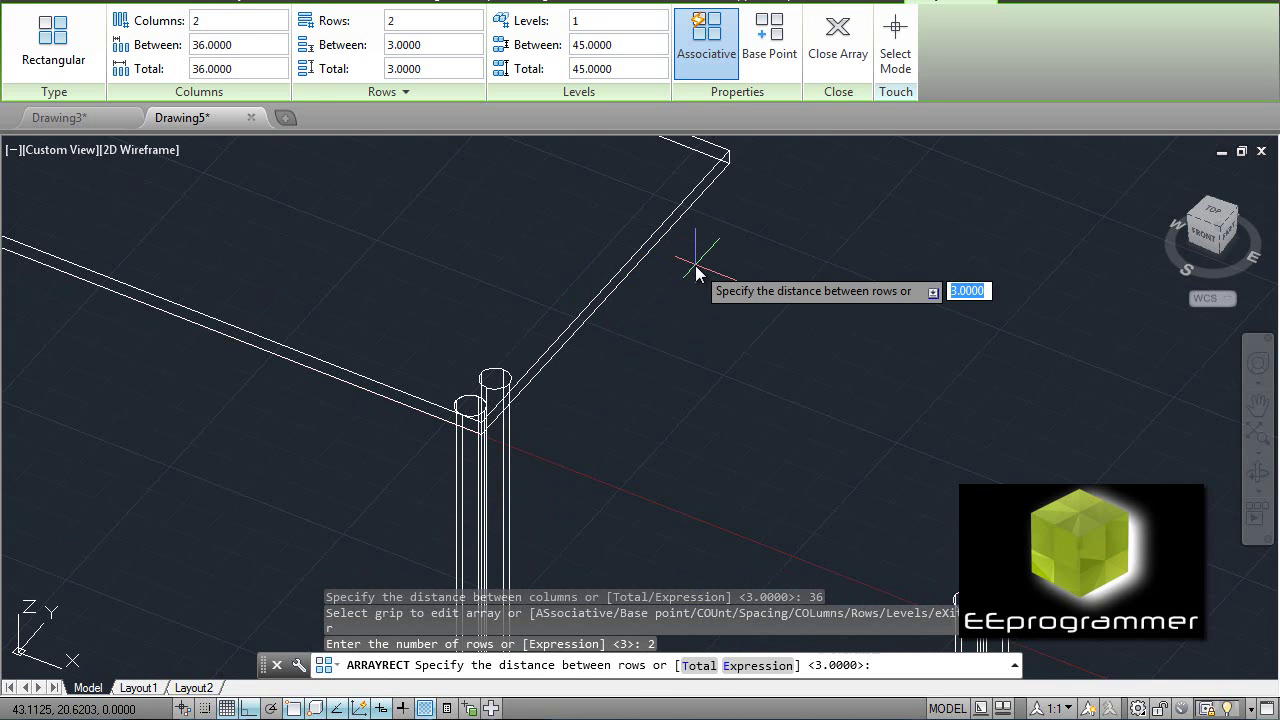
{"action": "type", "text": "26"}
{"action": "key", "text": "Return"}
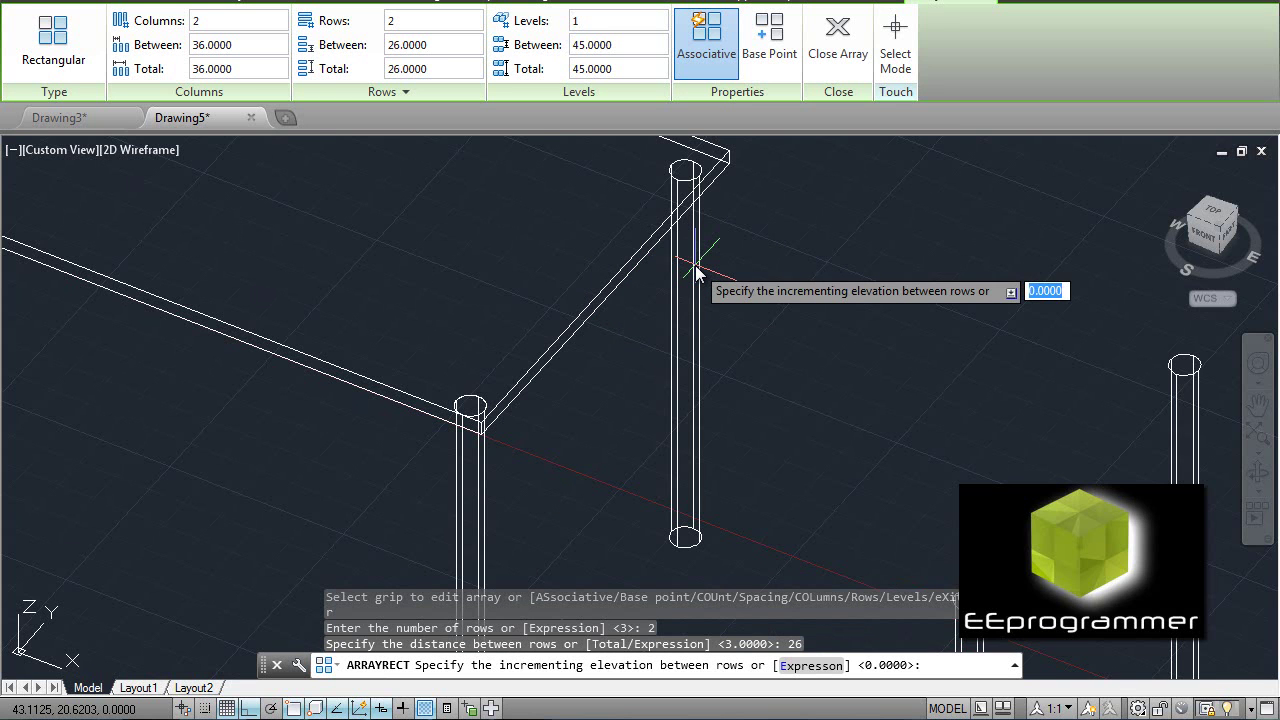
{"action": "scroll", "coordinate": [690, 285], "scroll_direction": "down", "scroll_amount": 2}
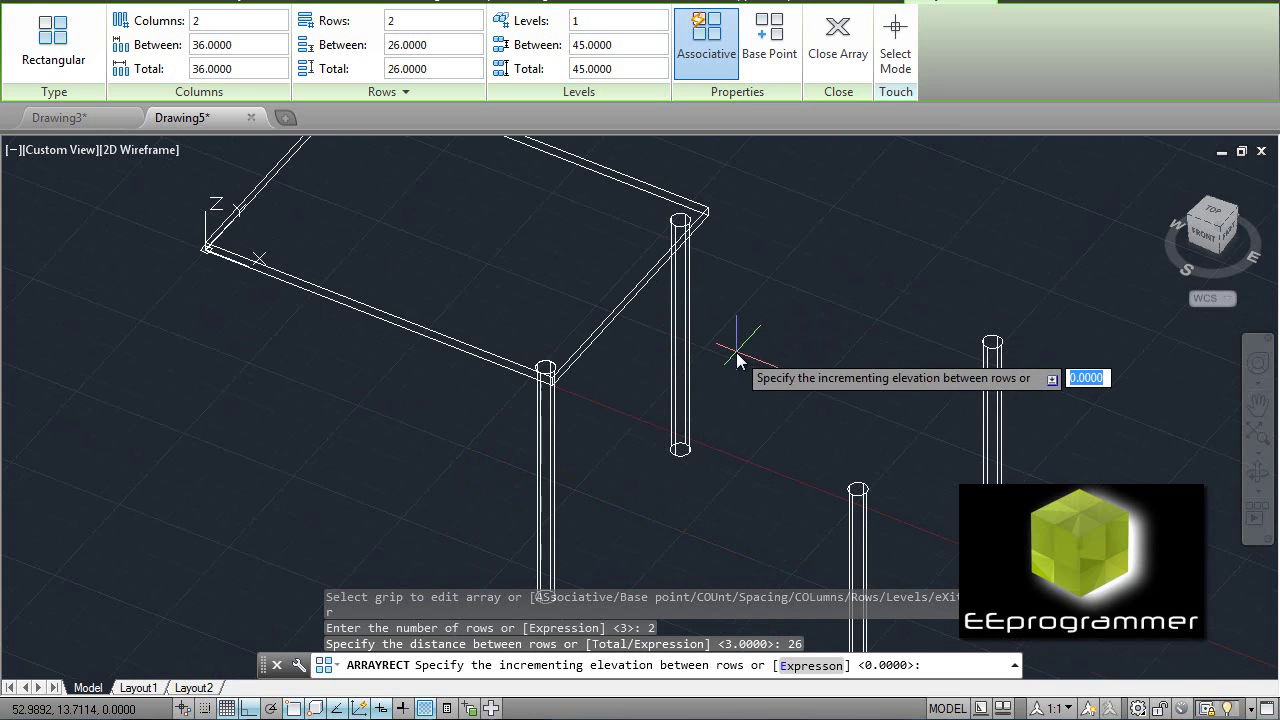
{"action": "key", "text": "Return"}
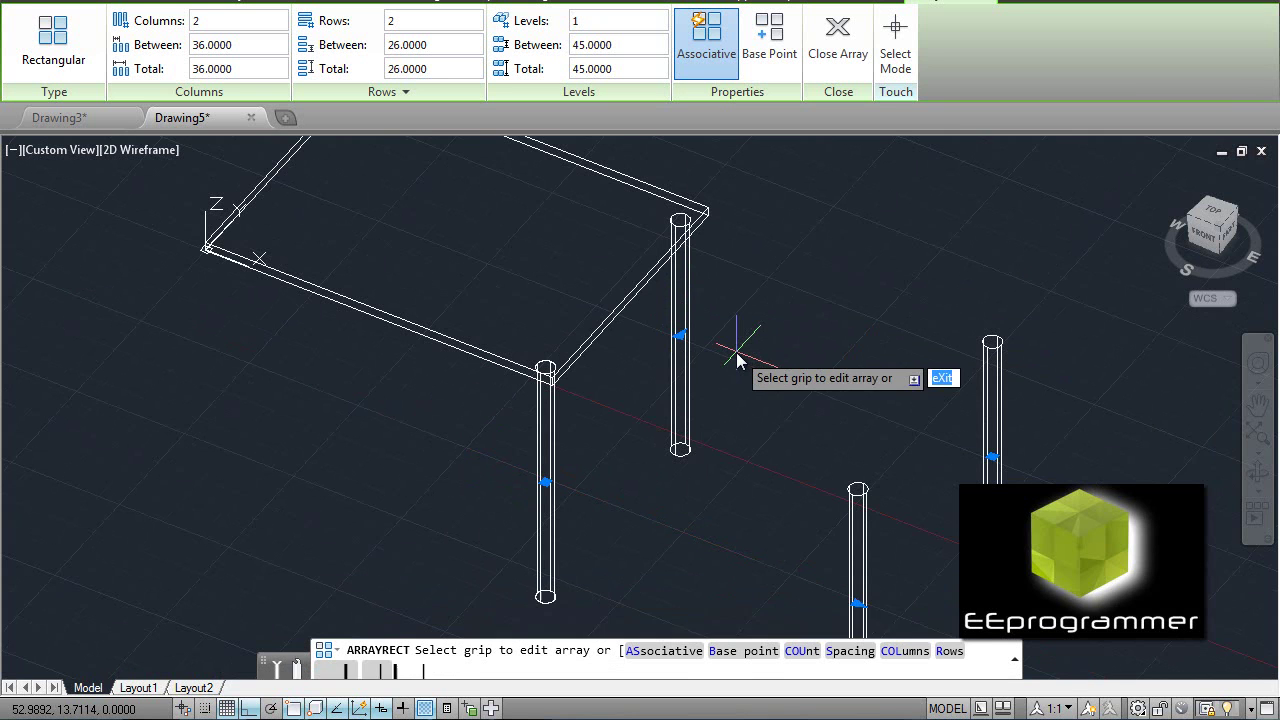
{"action": "key", "text": "Escape"}
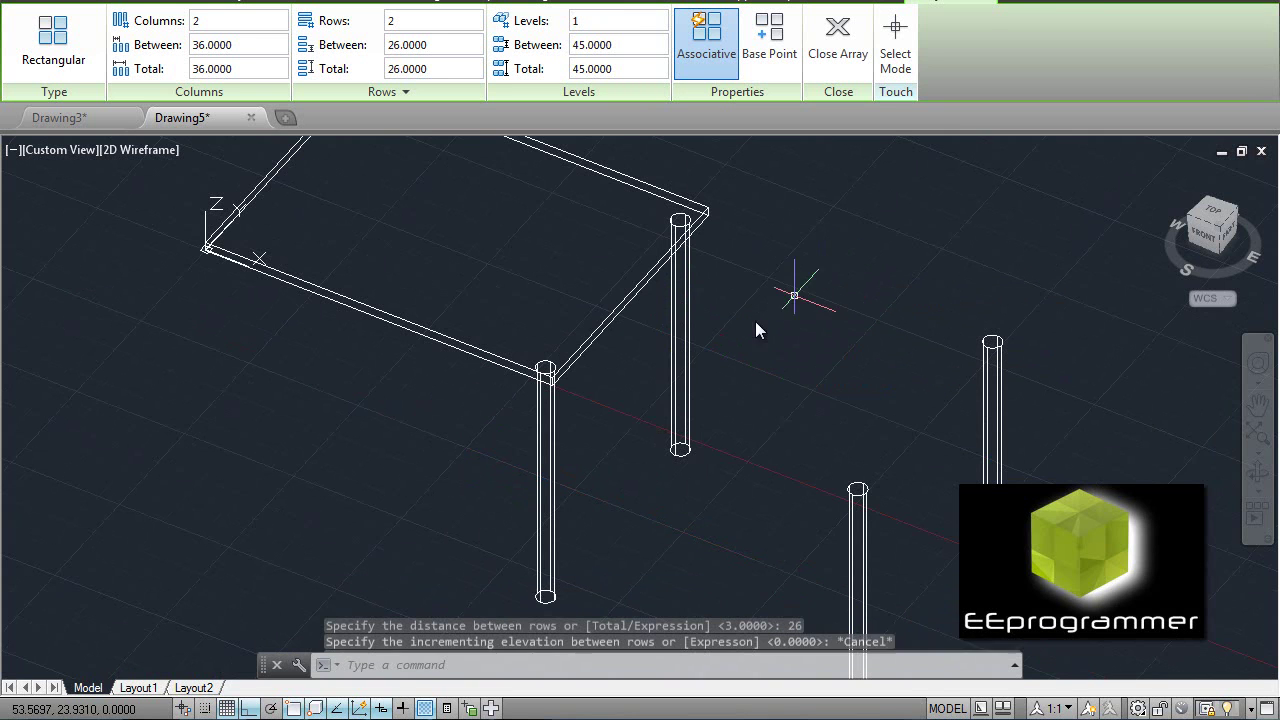
{"action": "left_click", "coordinate": [537, 451]}
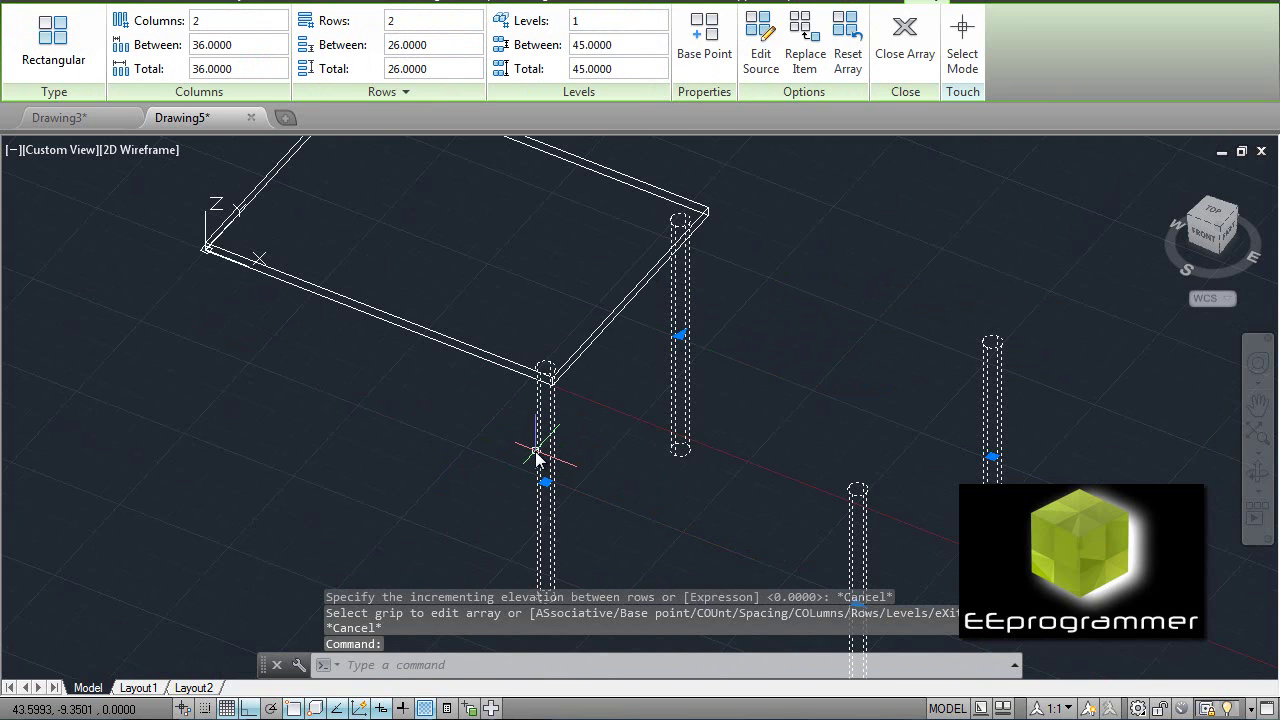
{"action": "key", "text": "Escape"}
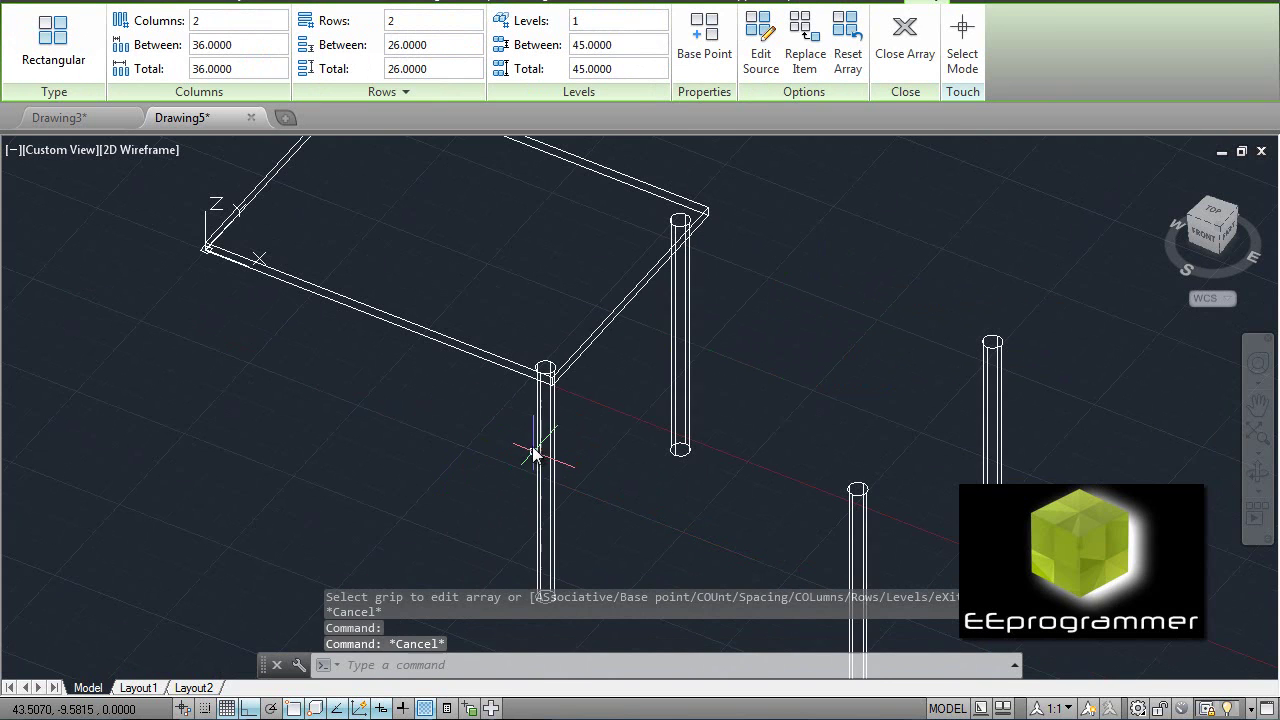
Move the slab from its front corner 30 units along the positive X axis, towards the arrayed legs.
{"action": "left_click", "coordinate": [568, 374]}
{"action": "type", "text": "m"}
{"action": "key", "text": "Return"}
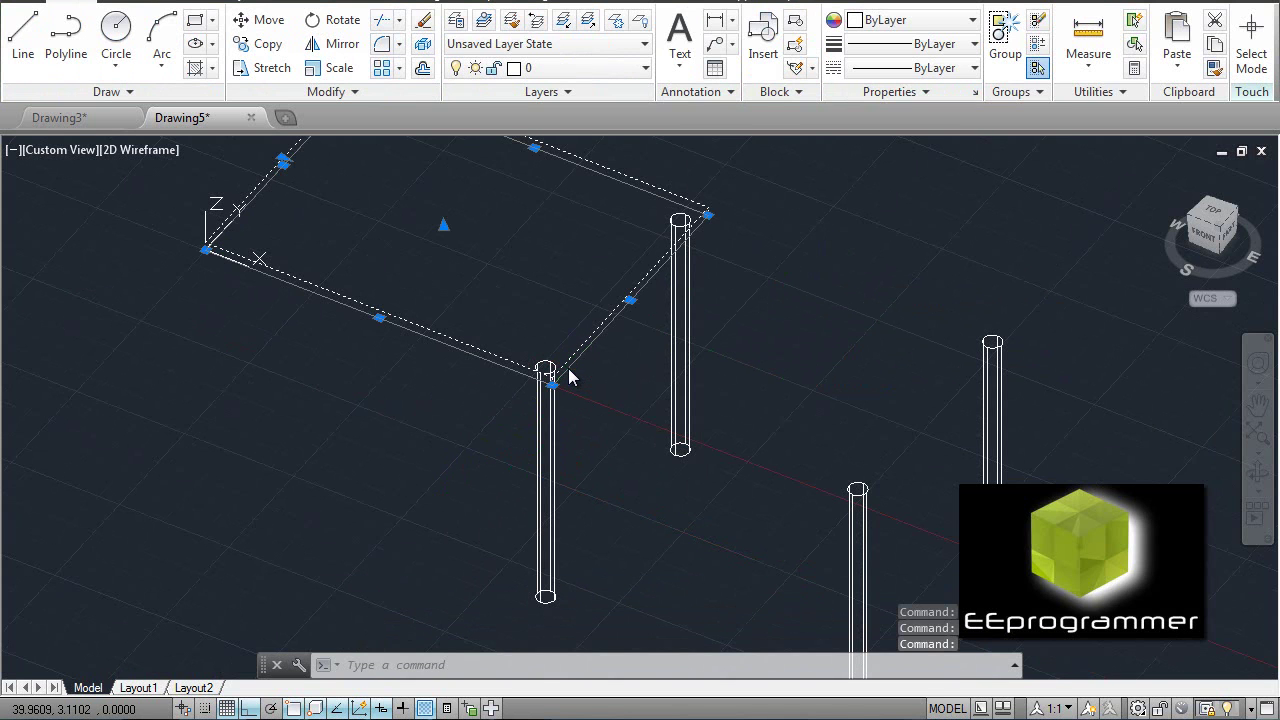
{"action": "scroll", "coordinate": [538, 370], "scroll_direction": "up", "scroll_amount": 5}
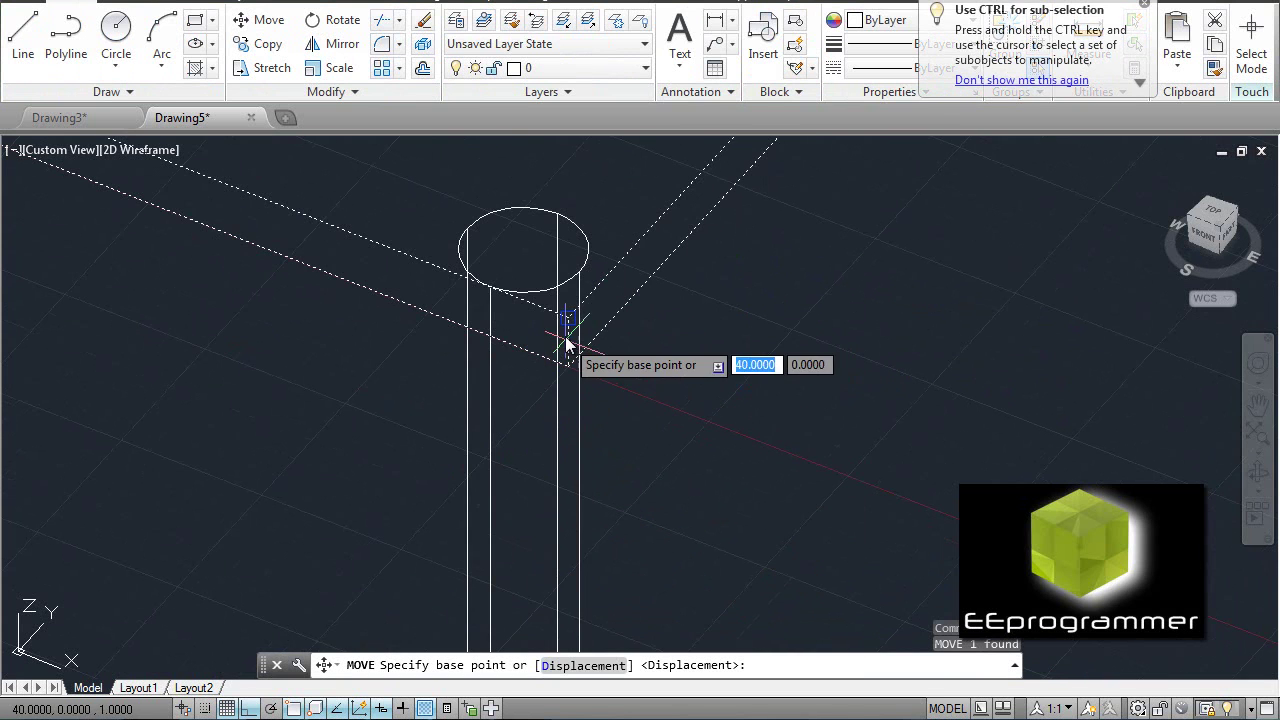
{"action": "left_click", "coordinate": [572, 362]}
{"action": "scroll", "coordinate": [829, 500], "scroll_direction": "down", "scroll_amount": 4}
{"action": "middle_click_drag", "start_coordinate": [829, 501], "coordinate": [623, 285]}
{"action": "scroll", "coordinate": [918, 429], "scroll_direction": "up", "scroll_amount": 6}
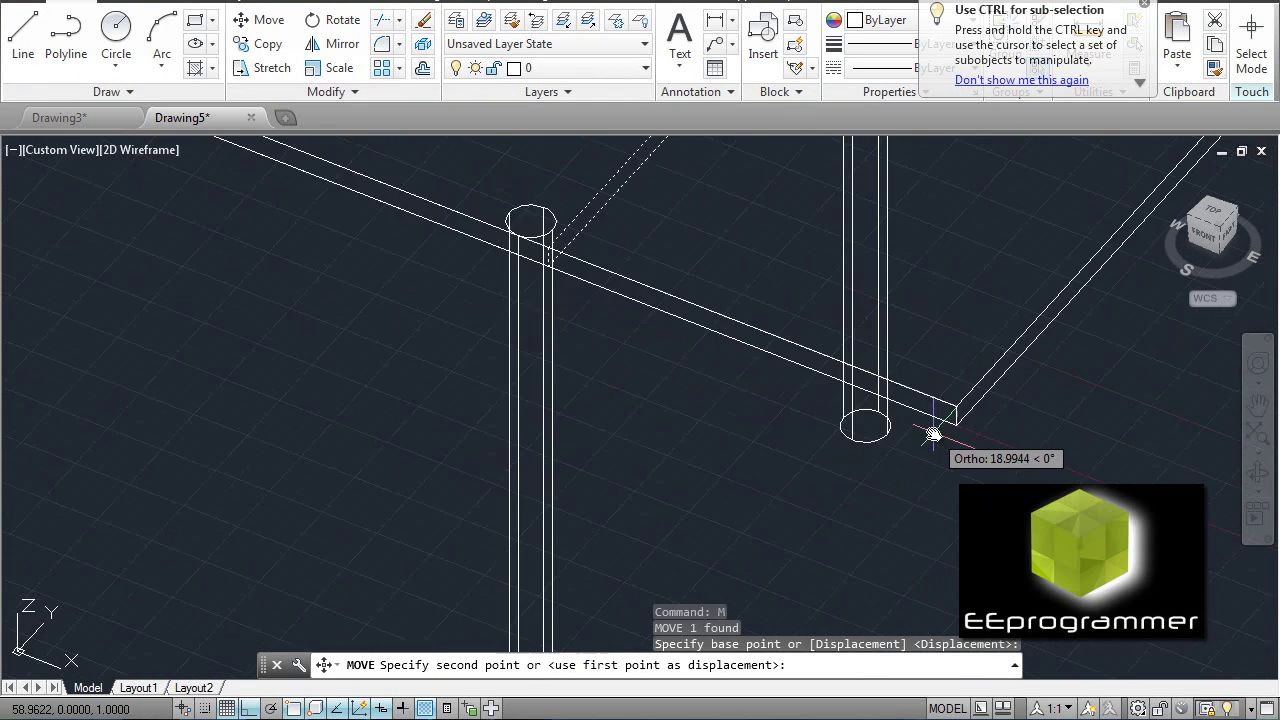
{"action": "scroll", "coordinate": [928, 434], "scroll_direction": "down", "scroll_amount": 12}
{"action": "middle_click_drag", "start_coordinate": [928, 434], "coordinate": [674, 316]}
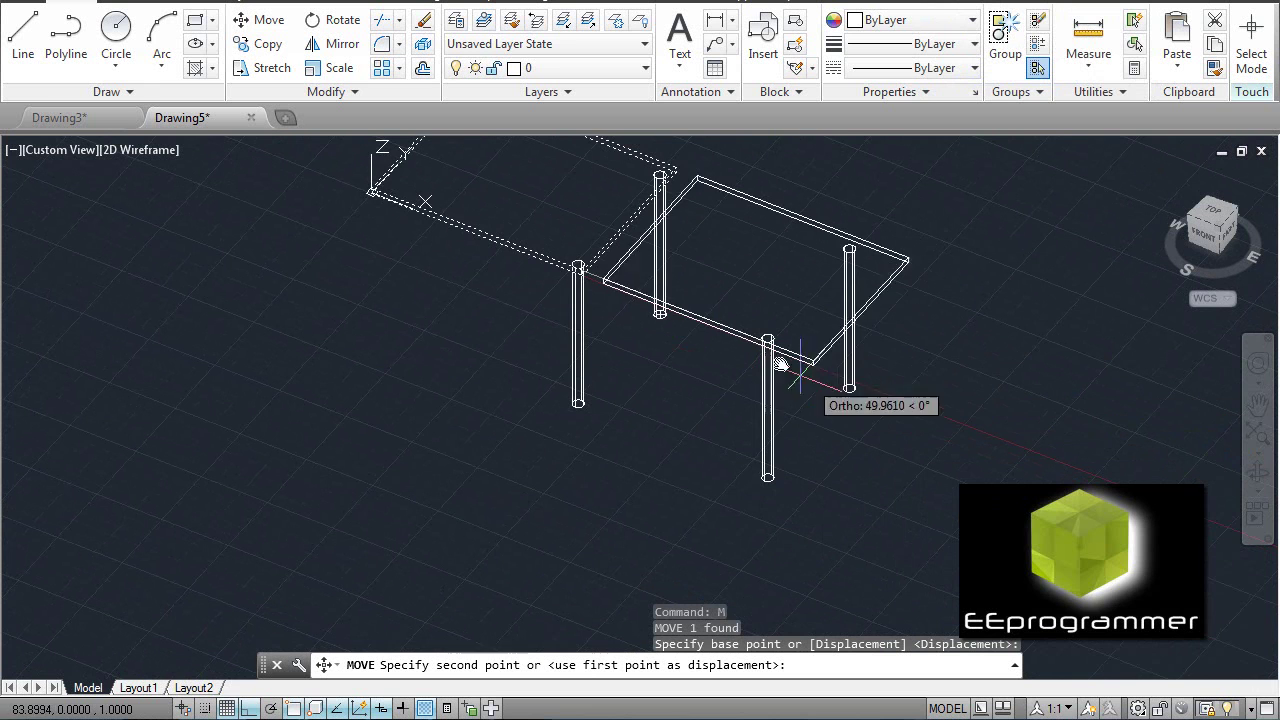
{"action": "scroll", "coordinate": [768, 358], "scroll_direction": "up", "scroll_amount": 4}
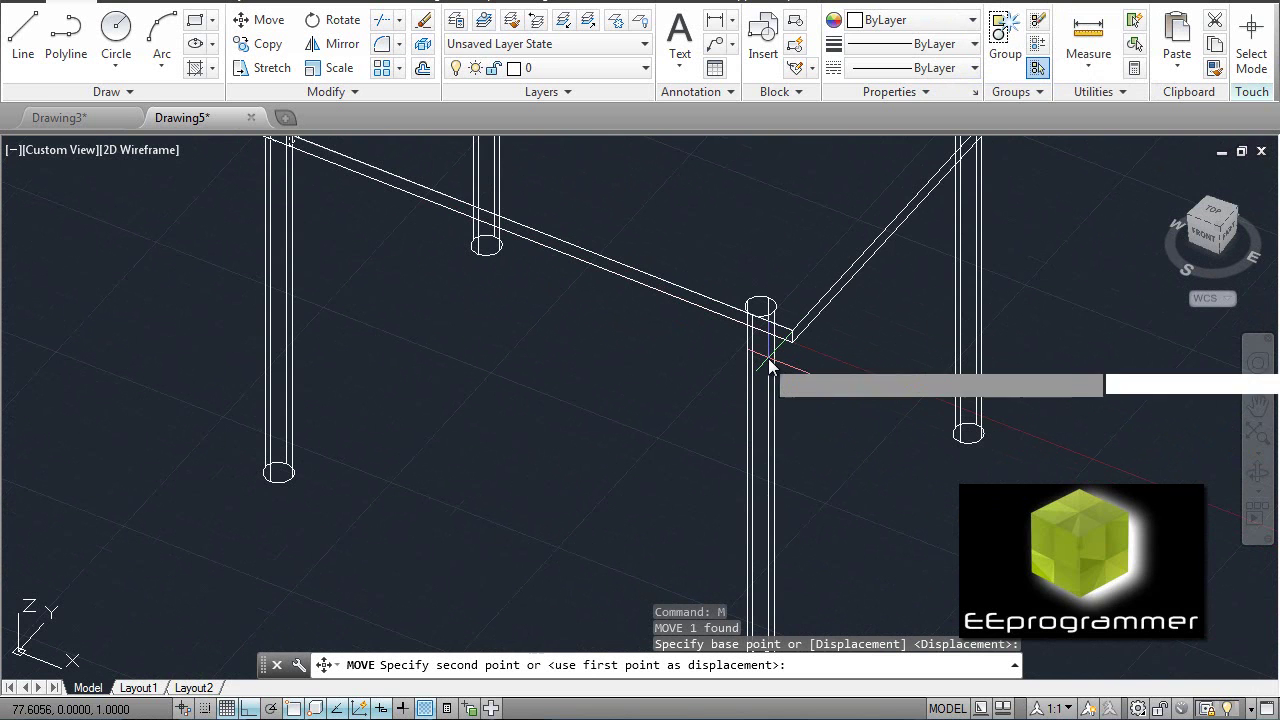
{"action": "type", "text": "30"}
{"action": "key", "text": "Return"}
Move the slab another 6 units along the positive X axis over the four legs.
{"action": "middle_click_drag", "start_coordinate": [610, 275], "coordinate": [614, 357]}
{"action": "left_click", "coordinate": [620, 348]}
{"action": "type", "text": "m"}
{"action": "key", "text": "Return"}
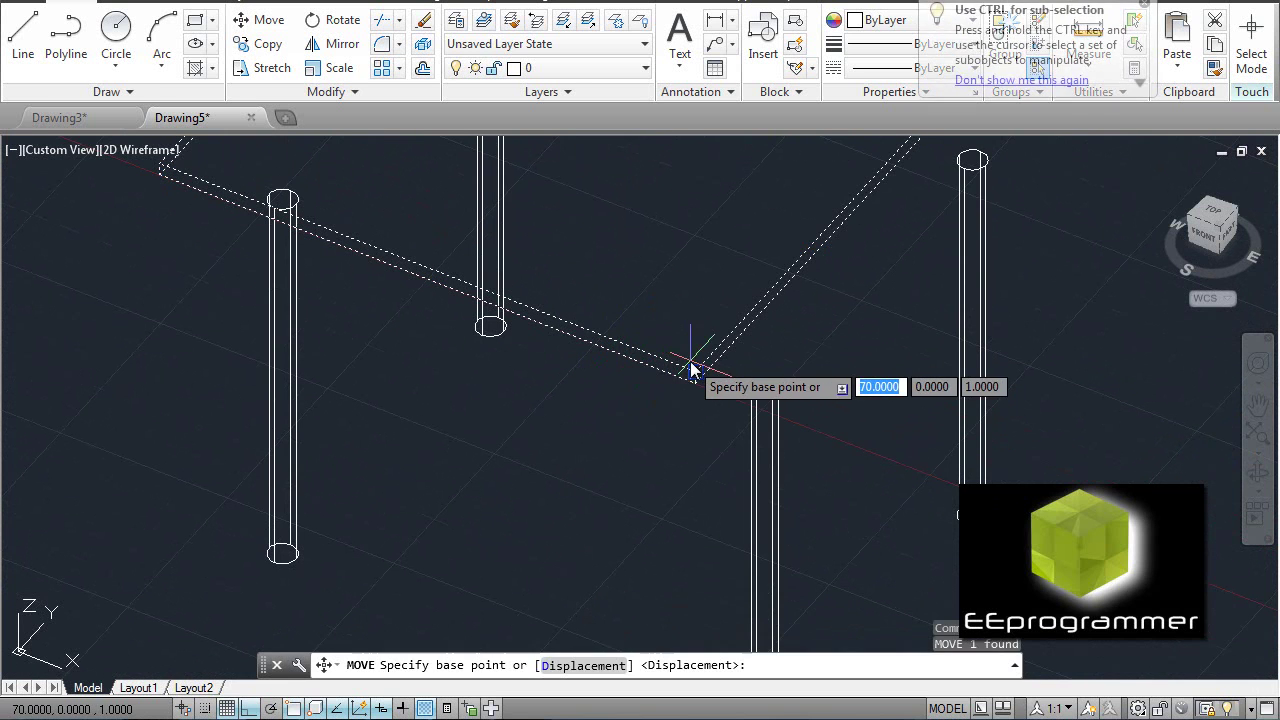
{"action": "left_click", "coordinate": [693, 370]}
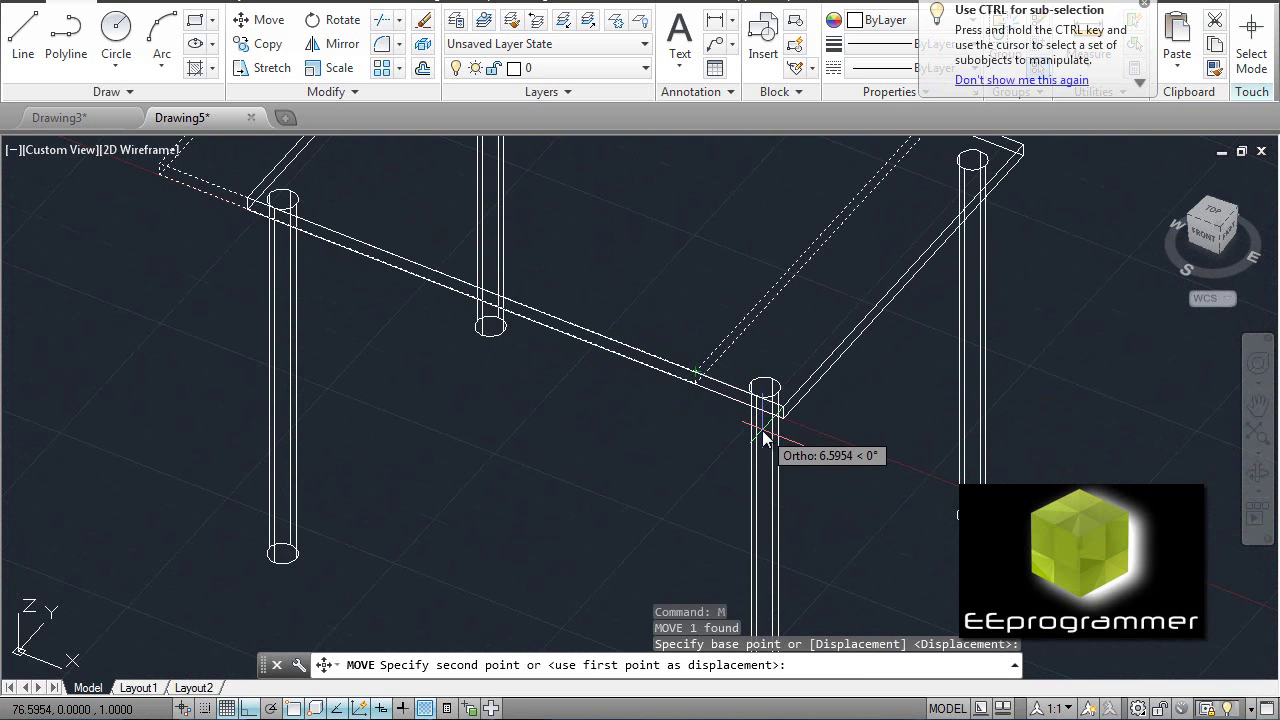
{"action": "type", "text": "3"}
{"action": "key", "text": "BackSpace"}
{"action": "type", "text": "6"}
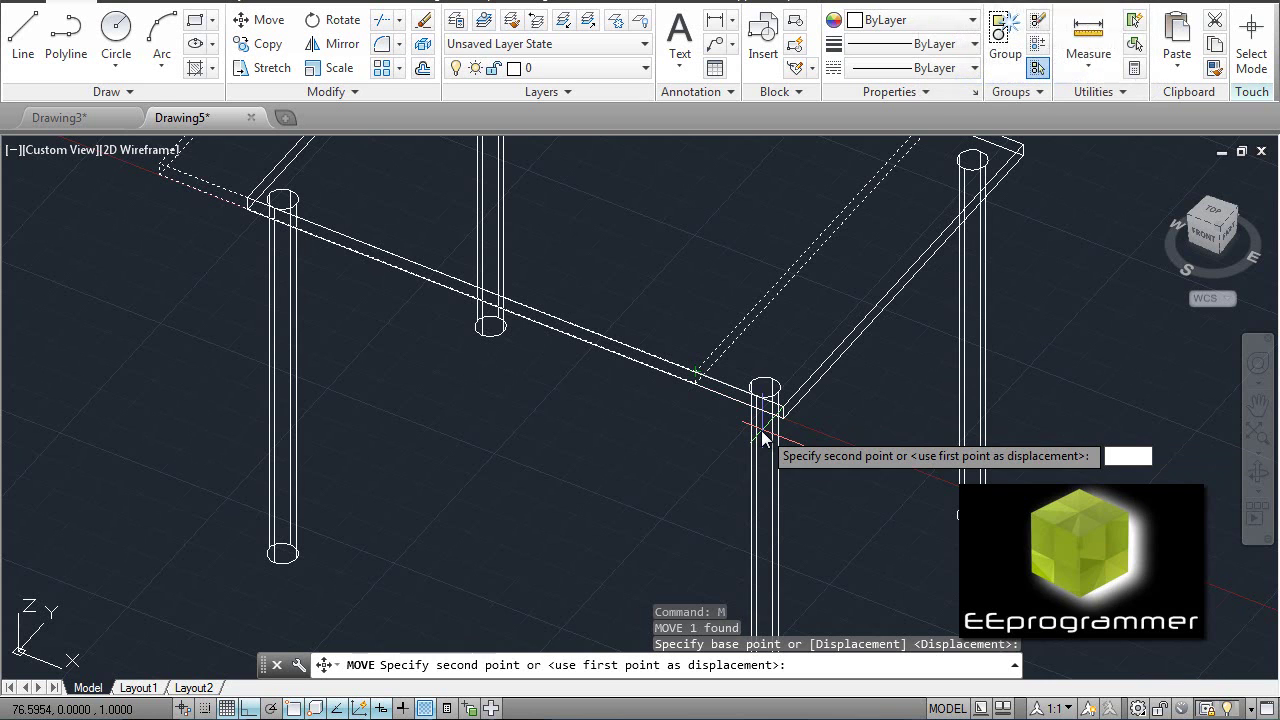
{"action": "key", "text": "Return"}
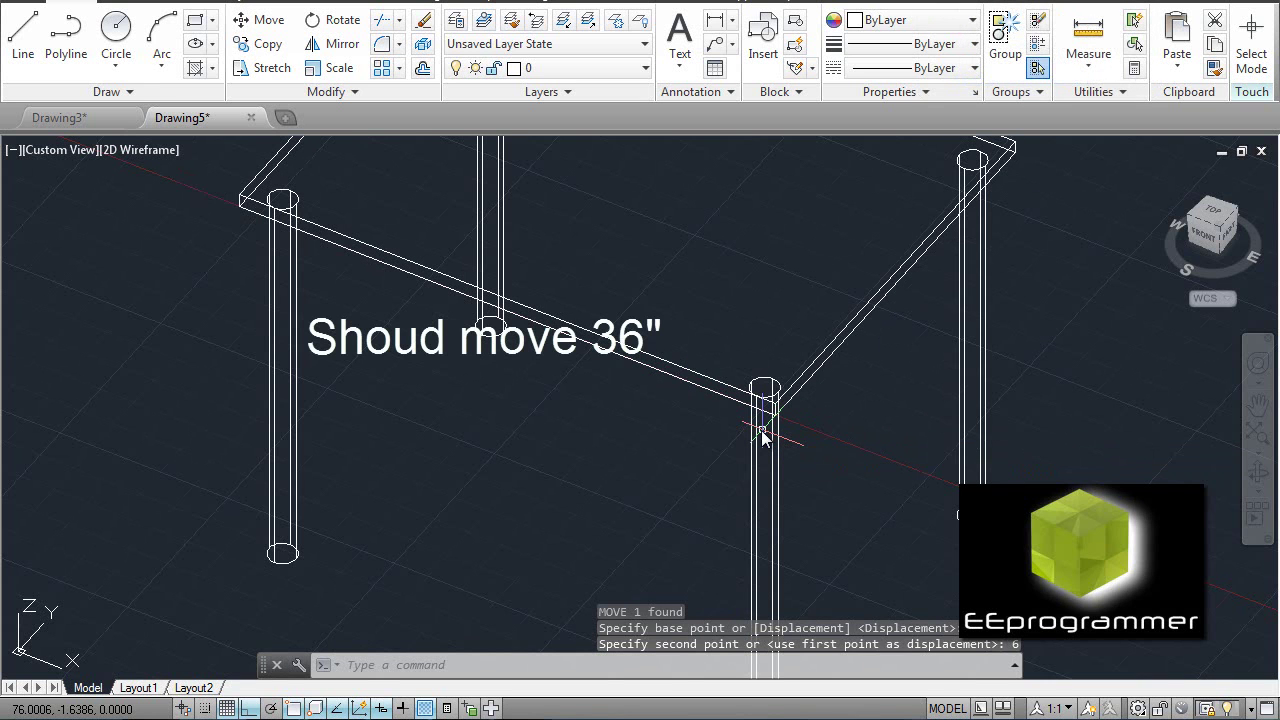
Check the leg placement from the top, and display the table in SE Isometric view with the Realistic visual style.
{"action": "left_click", "coordinate": [1203, 228]}
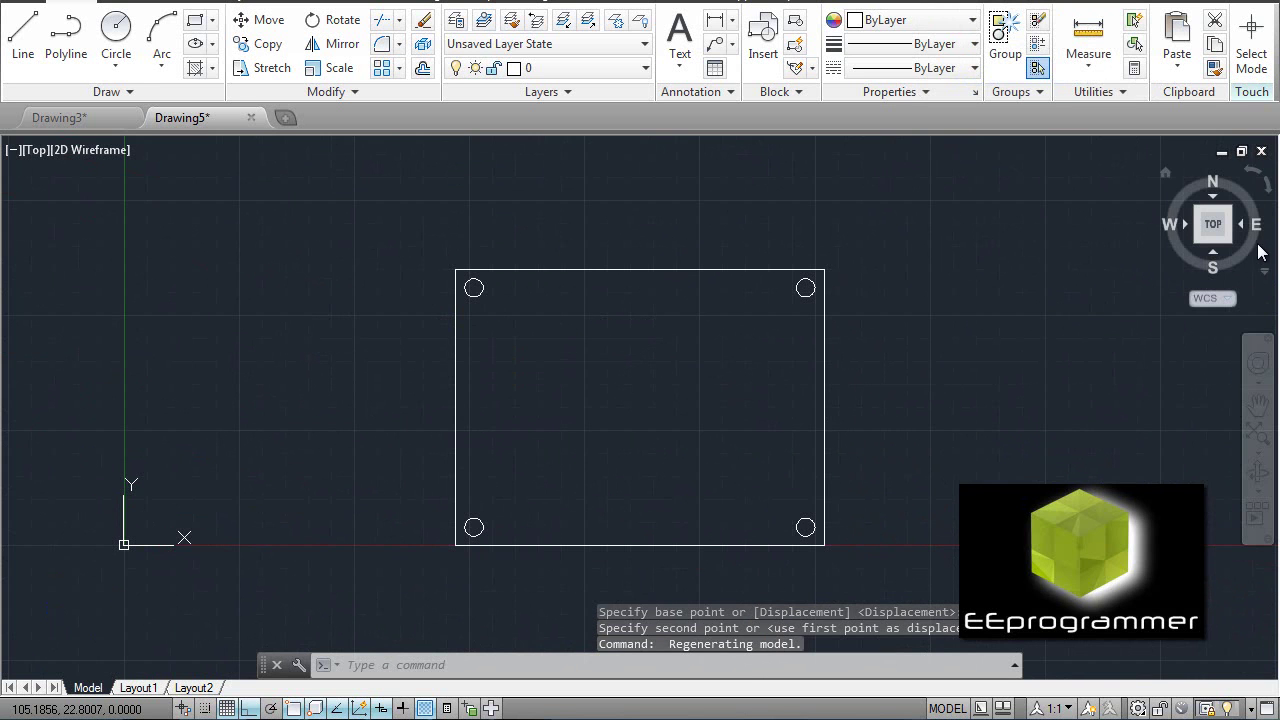
{"action": "left_click", "coordinate": [1227, 240]}
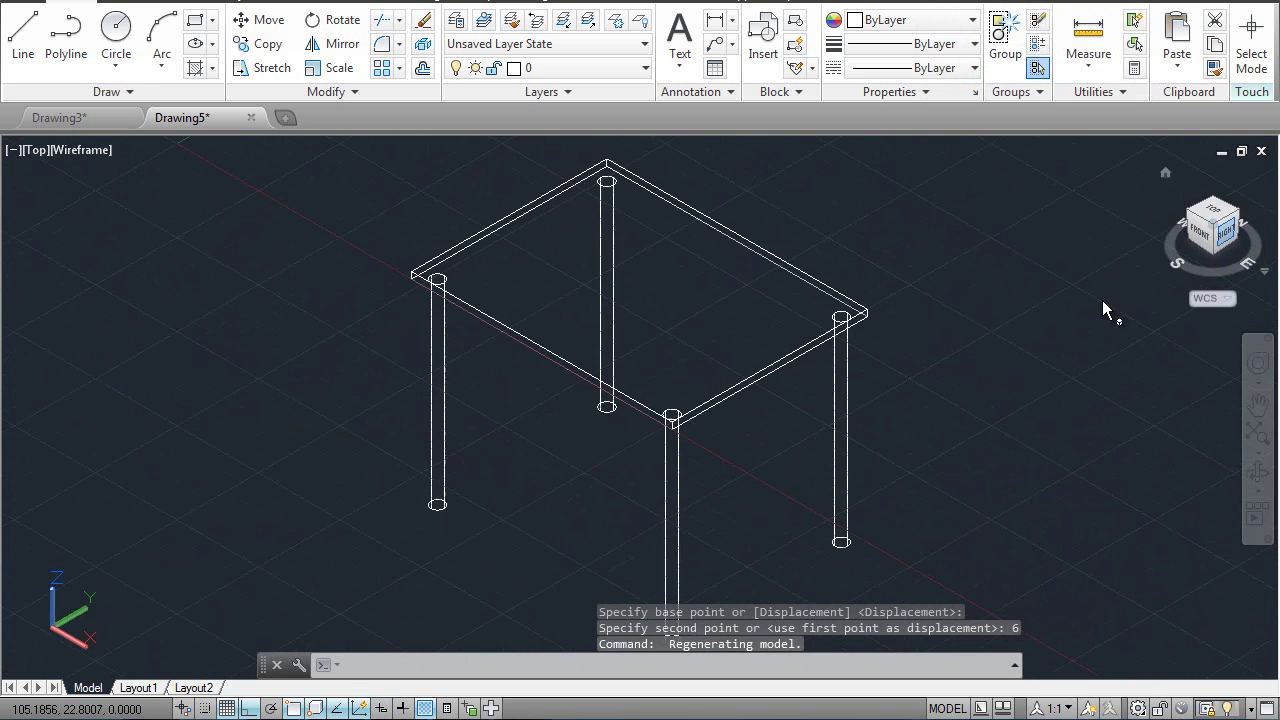
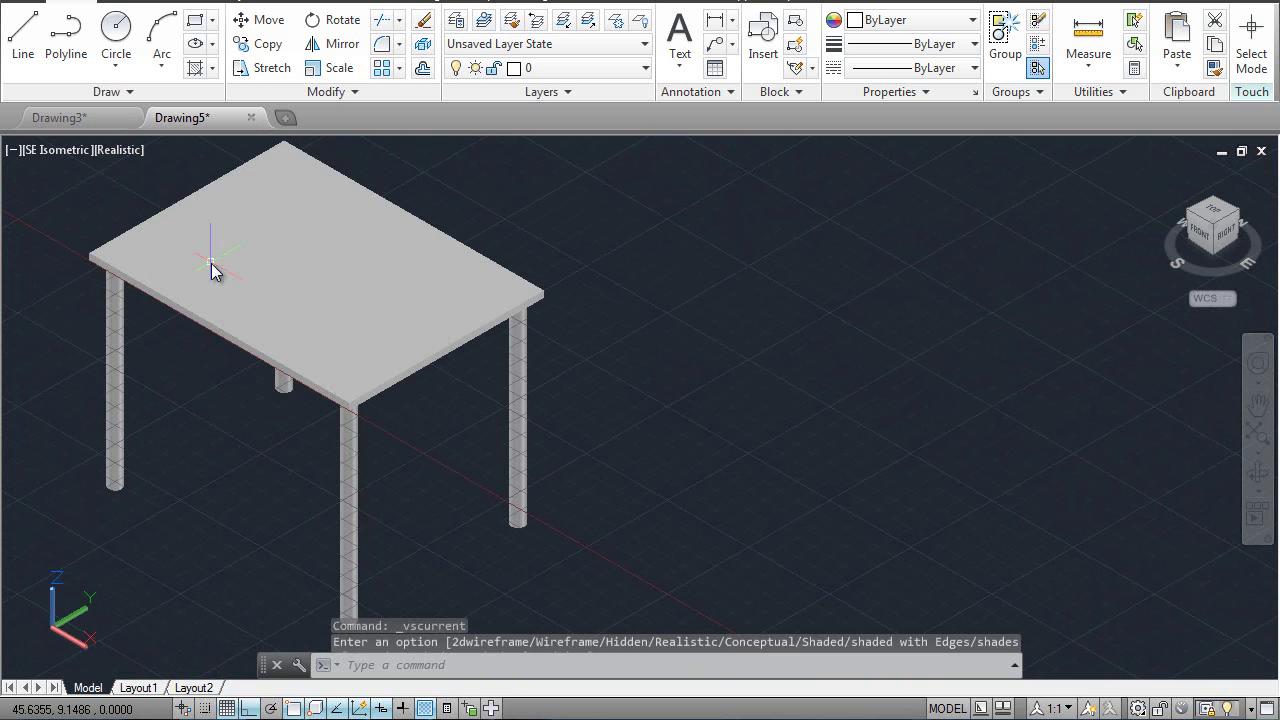
{"action": "middle_click_drag", "start_coordinate": [600, 229], "coordinate": [708, 296]}
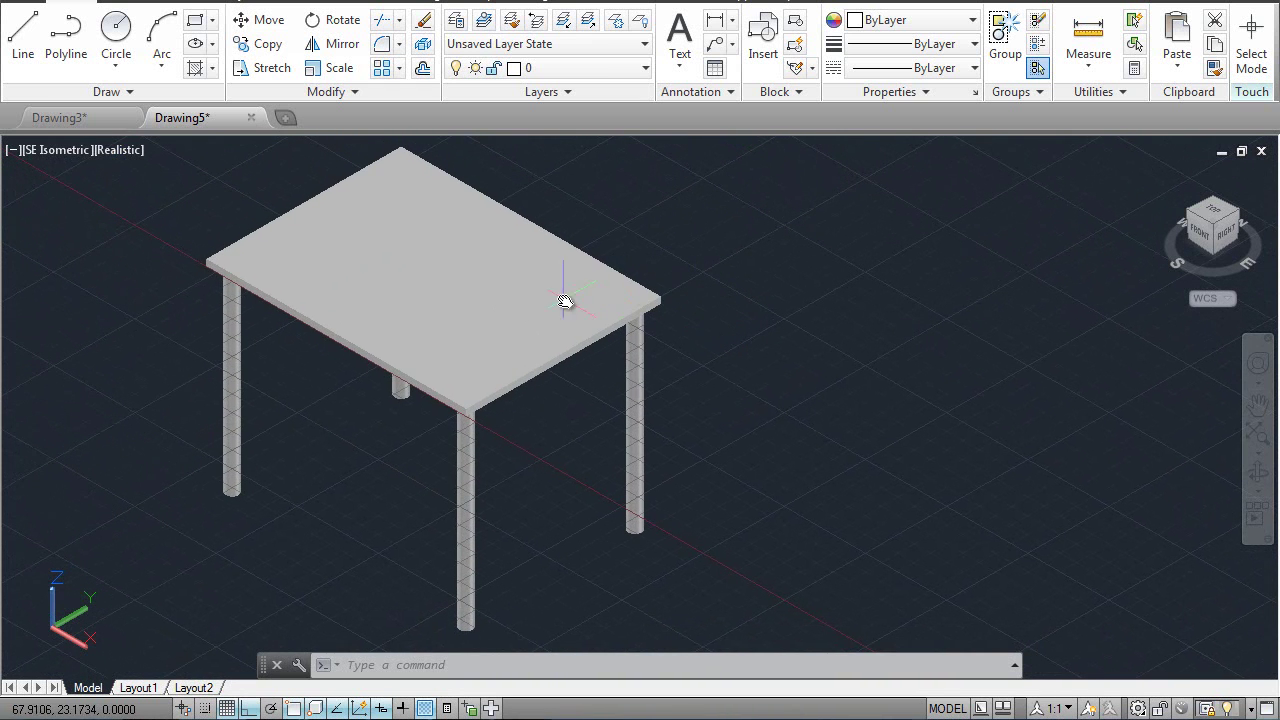
{"action": "left_click", "coordinate": [346, 227]}
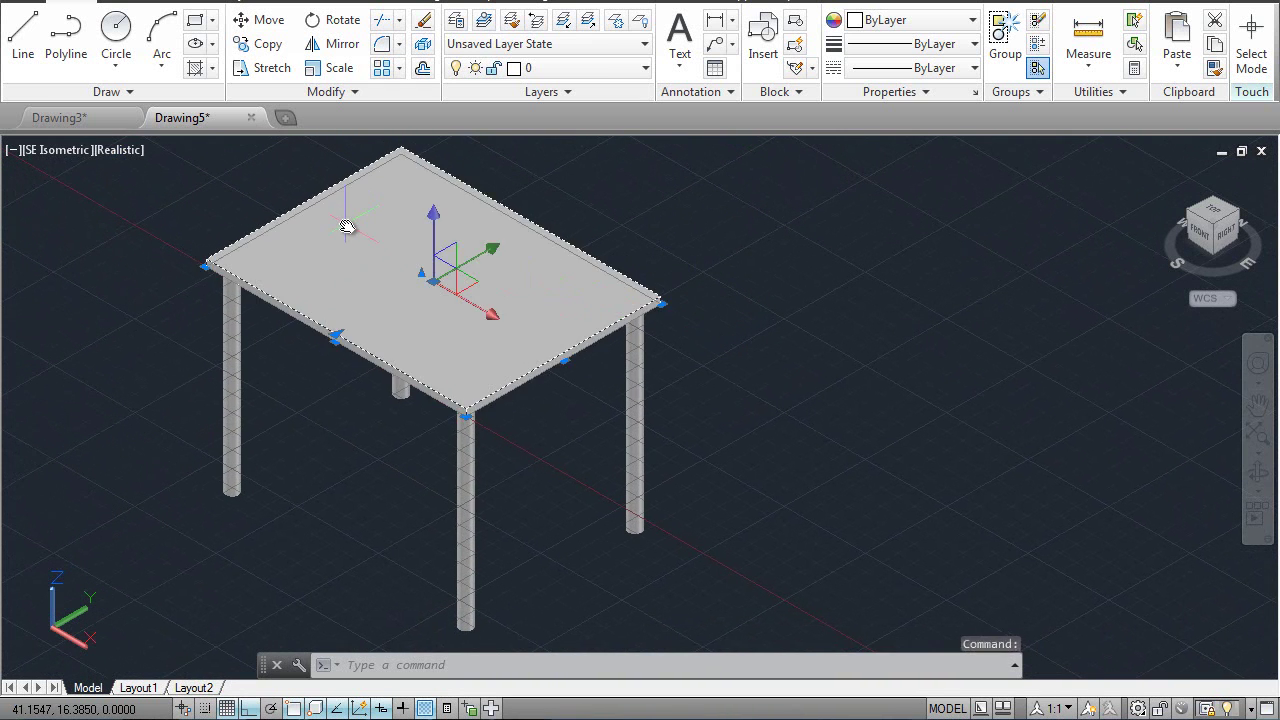
{"action": "key", "text": "Escape"}
Open the Materials Browser and list the Wood category of the Autodesk Library.
{"action": "left_click", "coordinate": [491, 3]}
{"action": "left_click", "coordinate": [493, 21]}
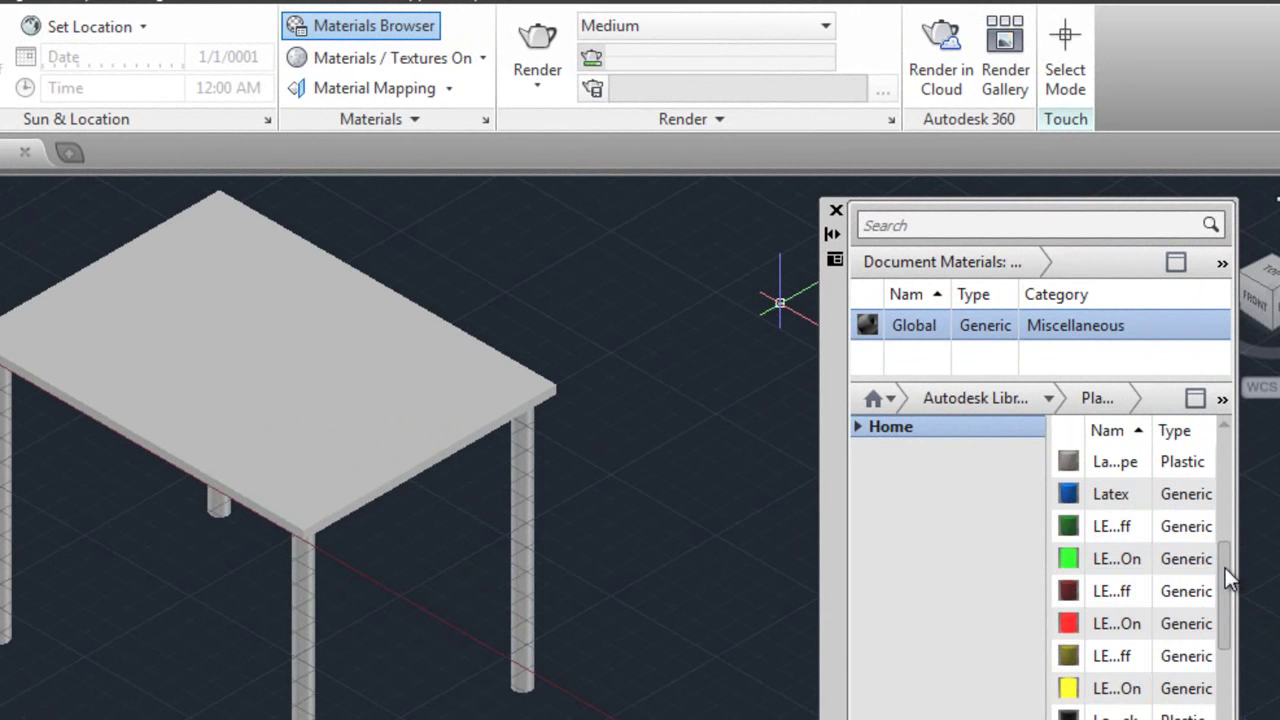
{"action": "left_click", "coordinate": [1050, 398]}
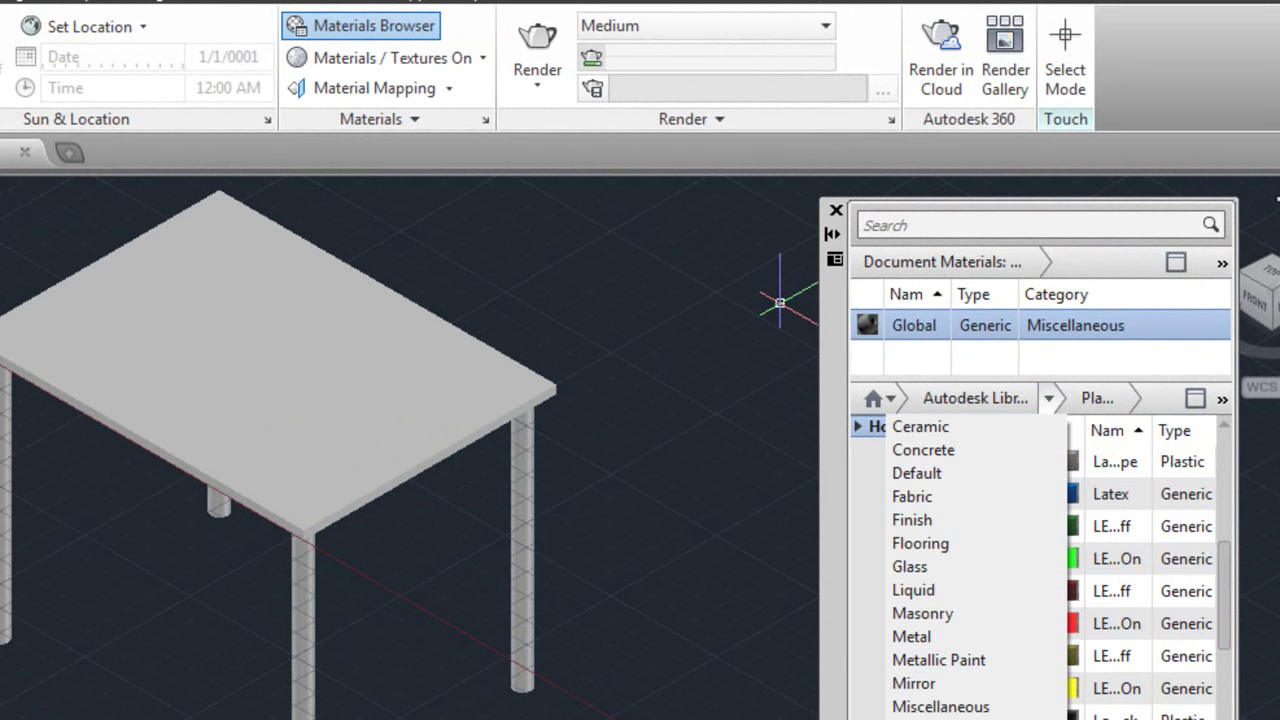
{"action": "left_click", "coordinate": [940, 715]}
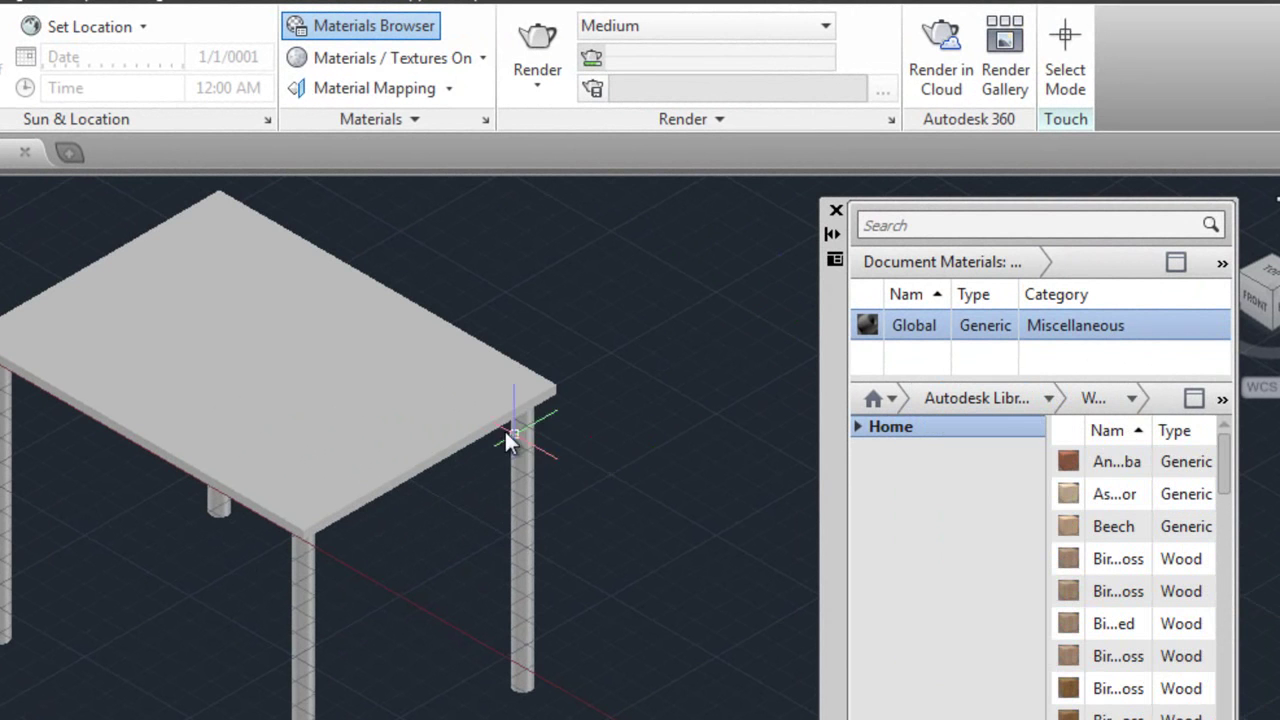
Assign the reddish-brown generic wood at the start of the library's Wood list to the tabletop slab.
{"action": "left_click", "coordinate": [449, 423]}
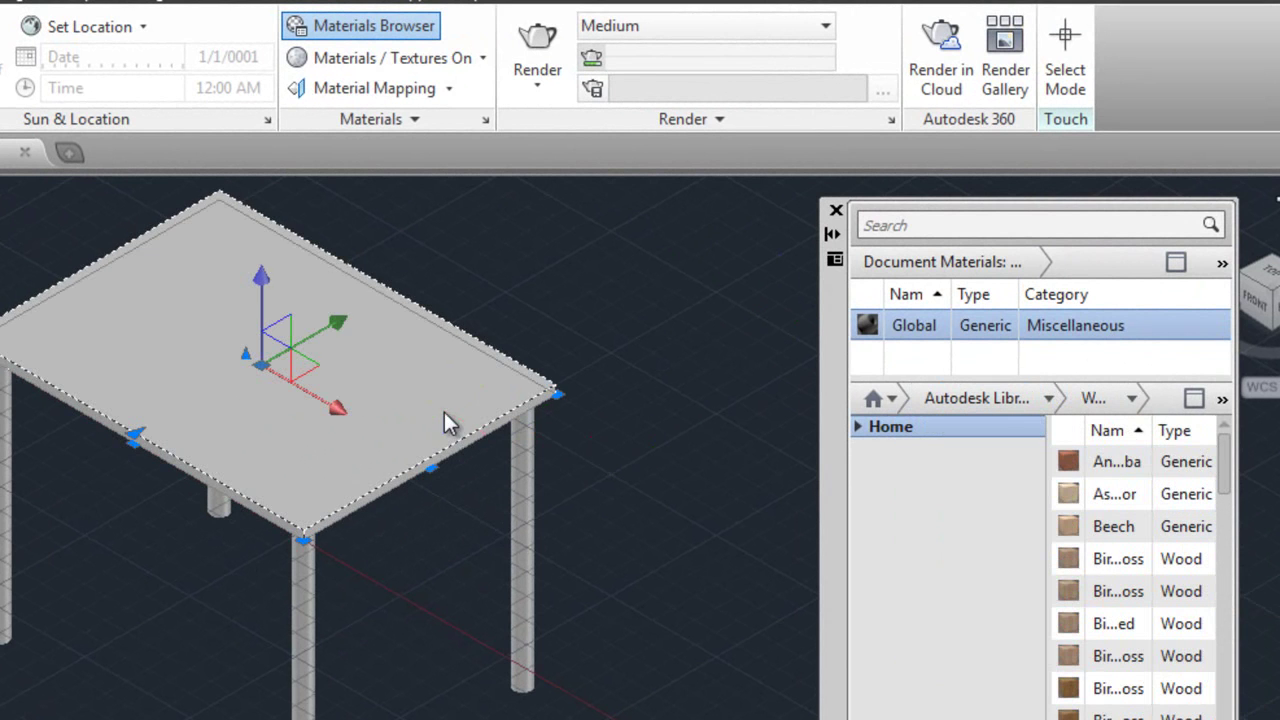
{"action": "right_click", "coordinate": [1130, 468]}
{"action": "left_click", "coordinate": [1150, 480]}
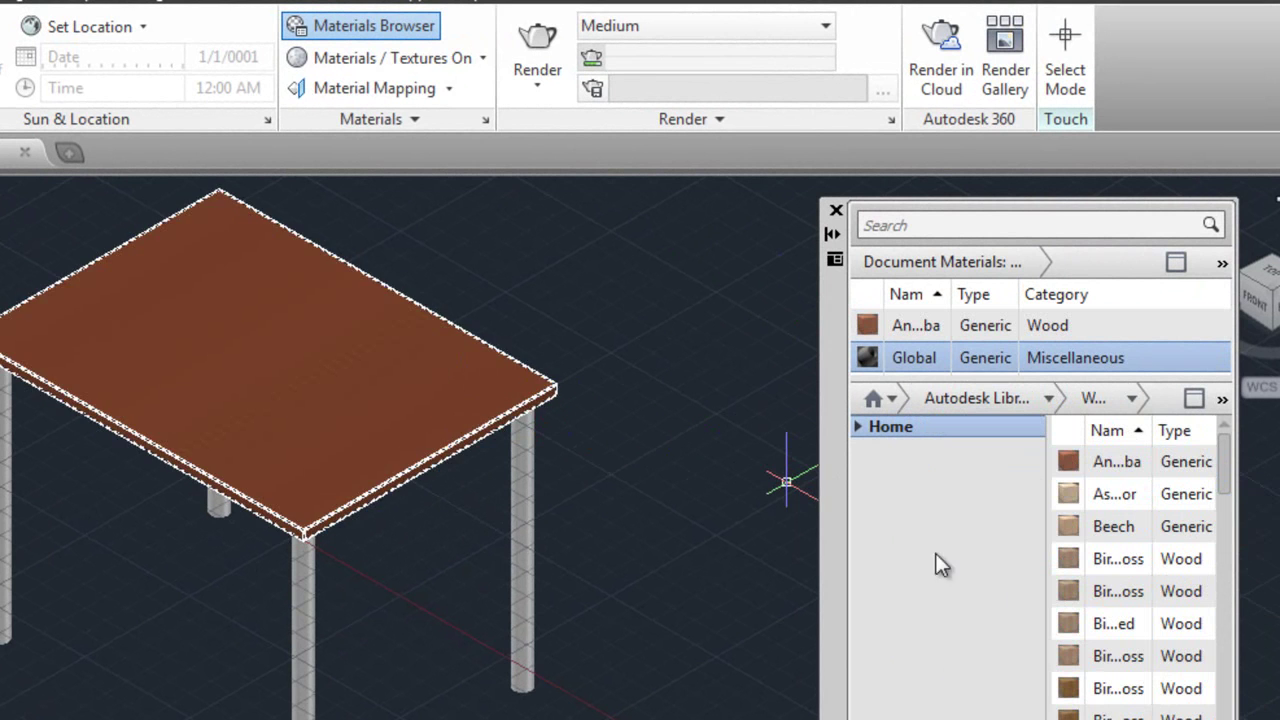
{"action": "key", "text": "Escape"}
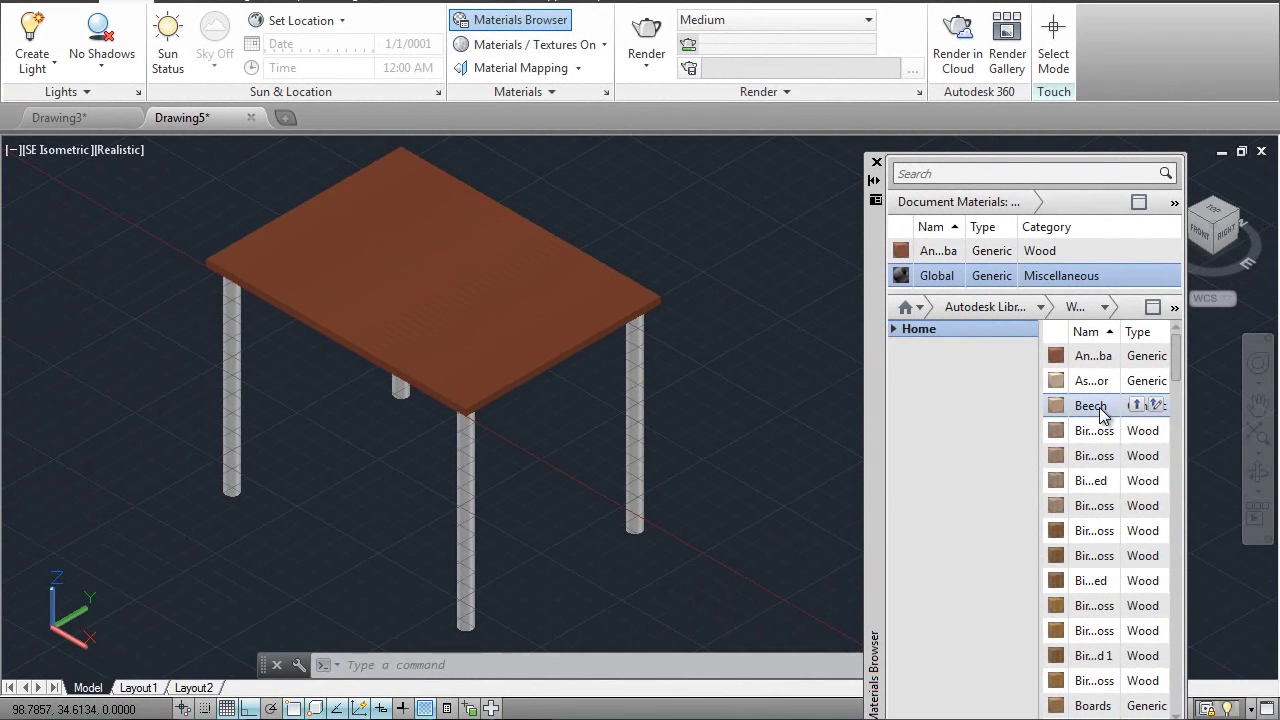
Assign the Beech wood material to the tabletop slab and close the Materials Browser.
{"action": "right_click", "coordinate": [1123, 522]}
{"action": "left_click", "coordinate": [498, 372]}
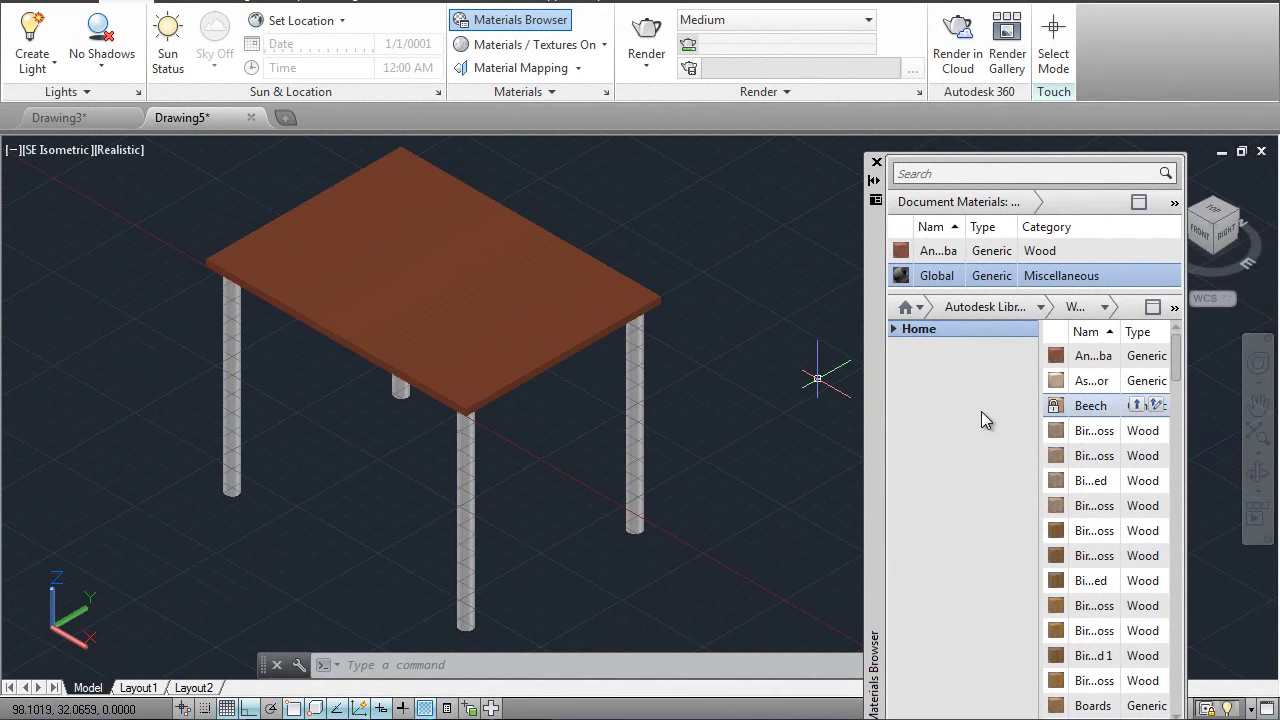
{"action": "right_click", "coordinate": [1093, 415]}
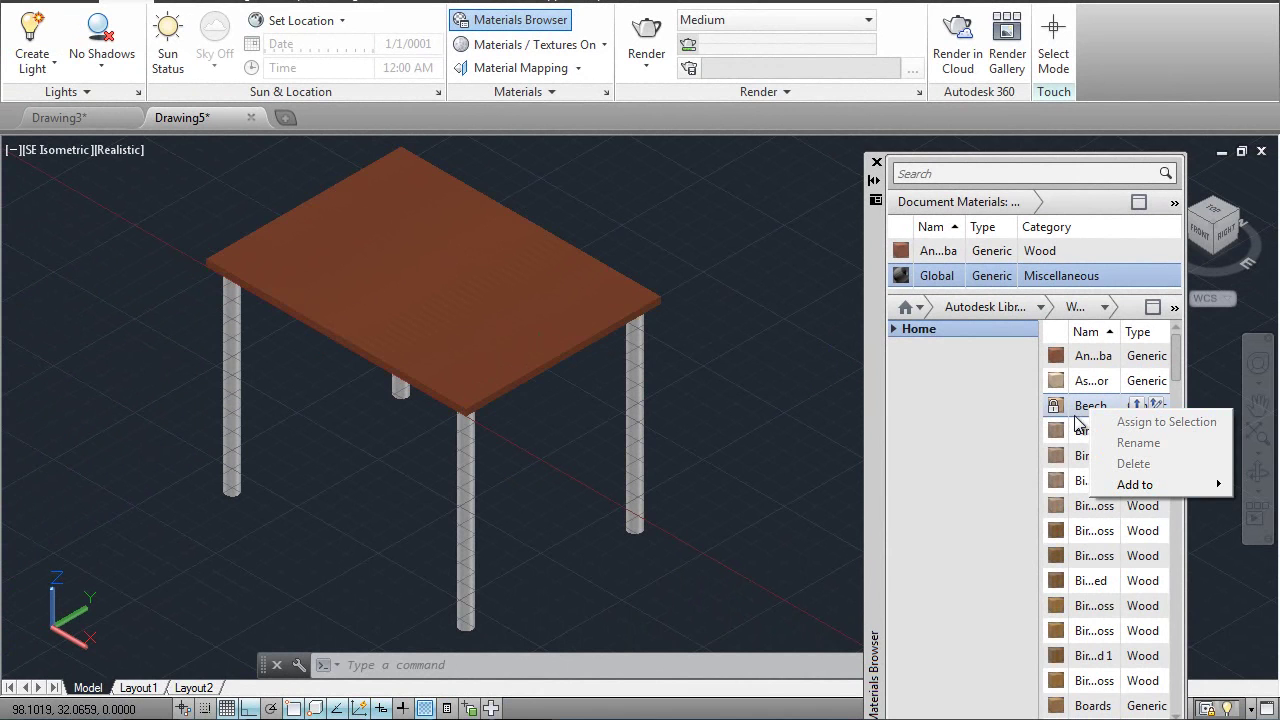
{"action": "left_click", "coordinate": [558, 336]}
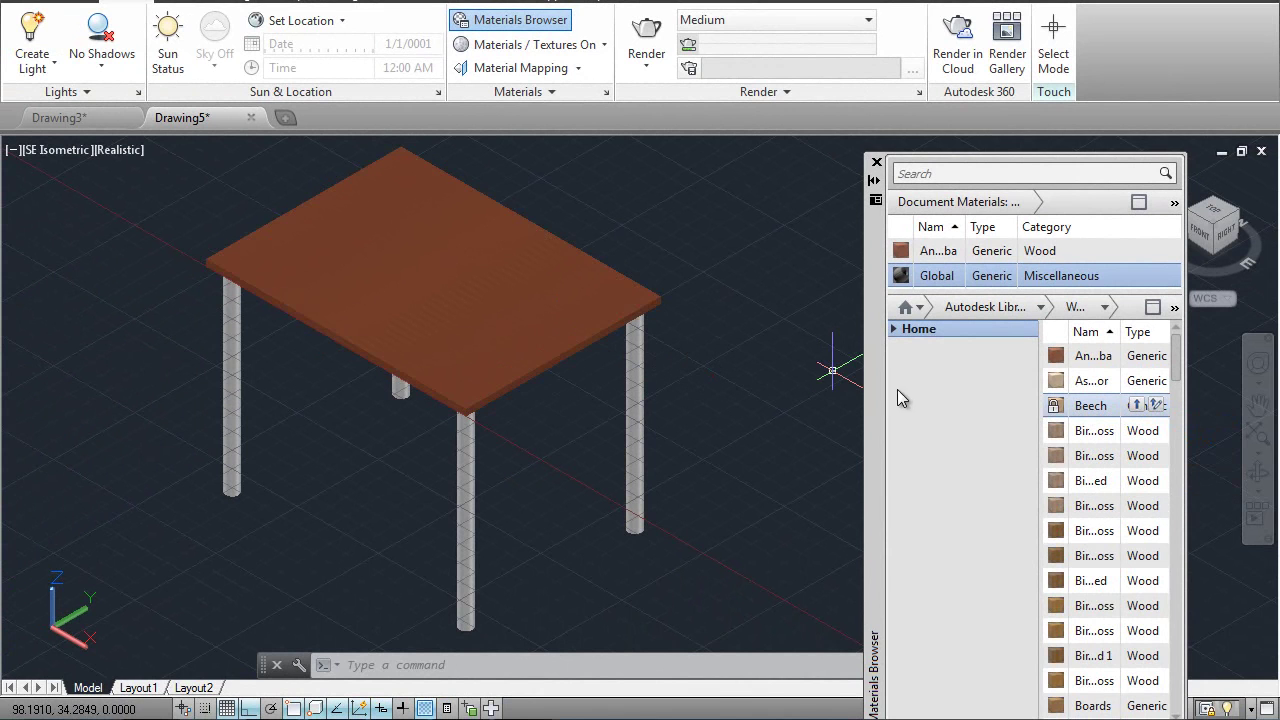
{"action": "left_click", "coordinate": [538, 362]}
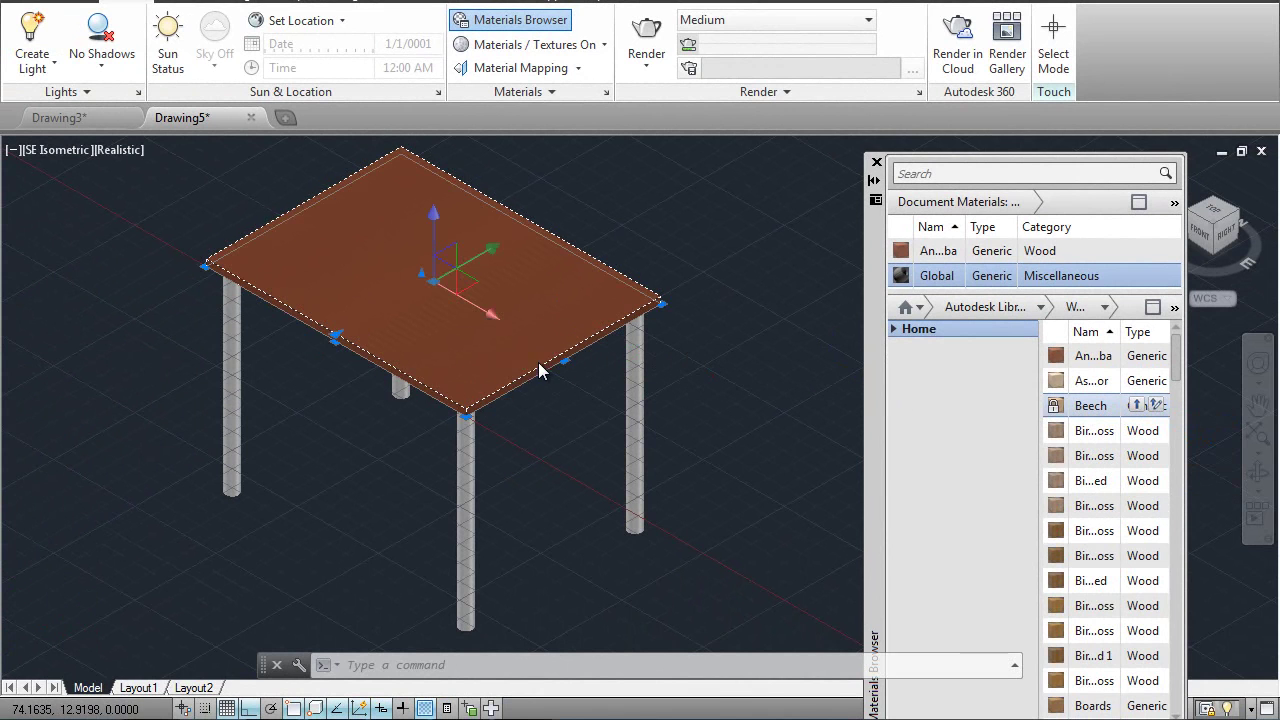
{"action": "right_click", "coordinate": [1068, 405]}
{"action": "left_click", "coordinate": [1095, 418]}
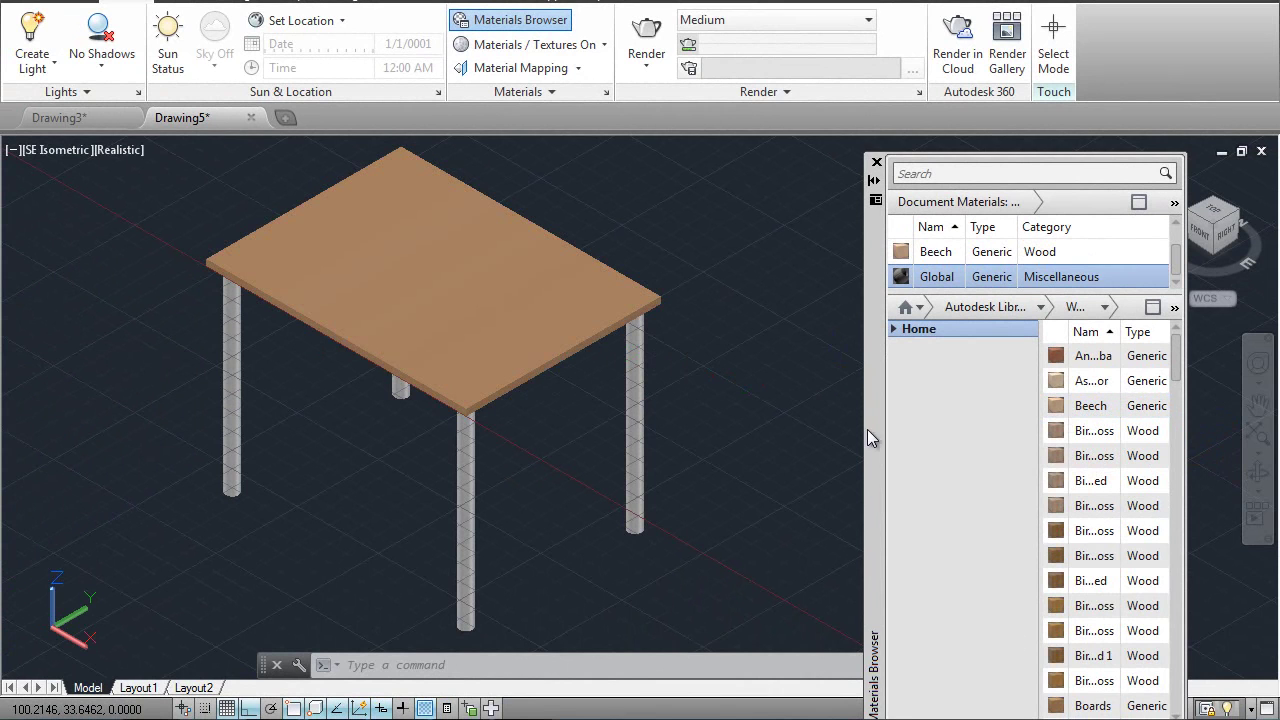
{"action": "middle_click_drag", "start_coordinate": [794, 429], "coordinate": [823, 411]}
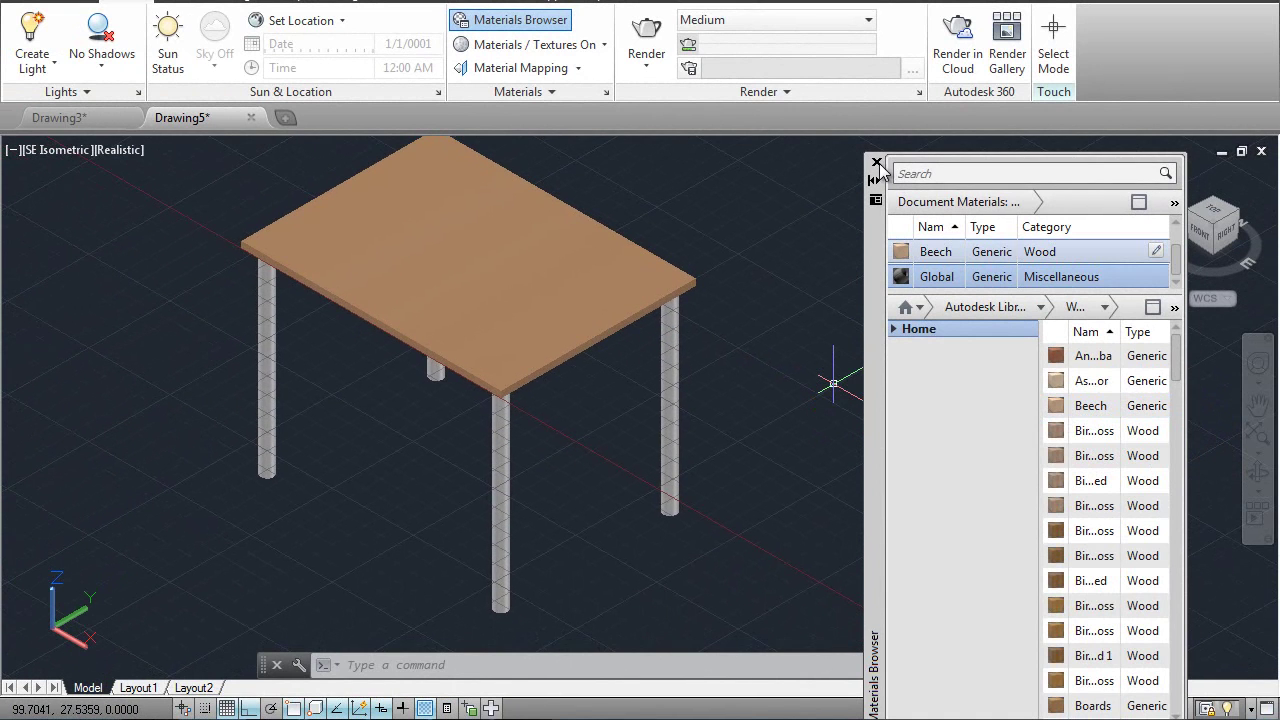
{"action": "left_click", "coordinate": [877, 163]}
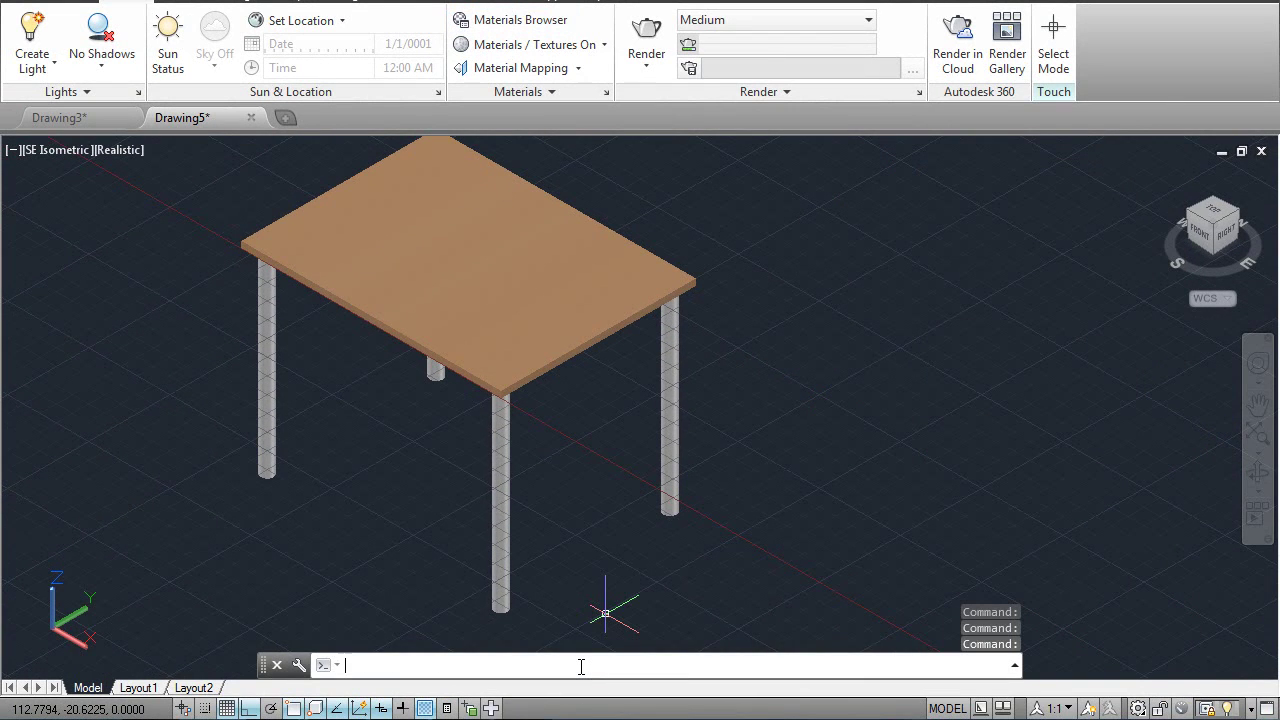
Turn the drawing grid off with the GRID command and bring the table to the middle of the view.
{"action": "left_click", "coordinate": [581, 666]}
{"action": "type", "text": "GRID"}
{"action": "key", "text": "Return"}
{"action": "type", "text": "off"}
{"action": "key", "text": "Return"}
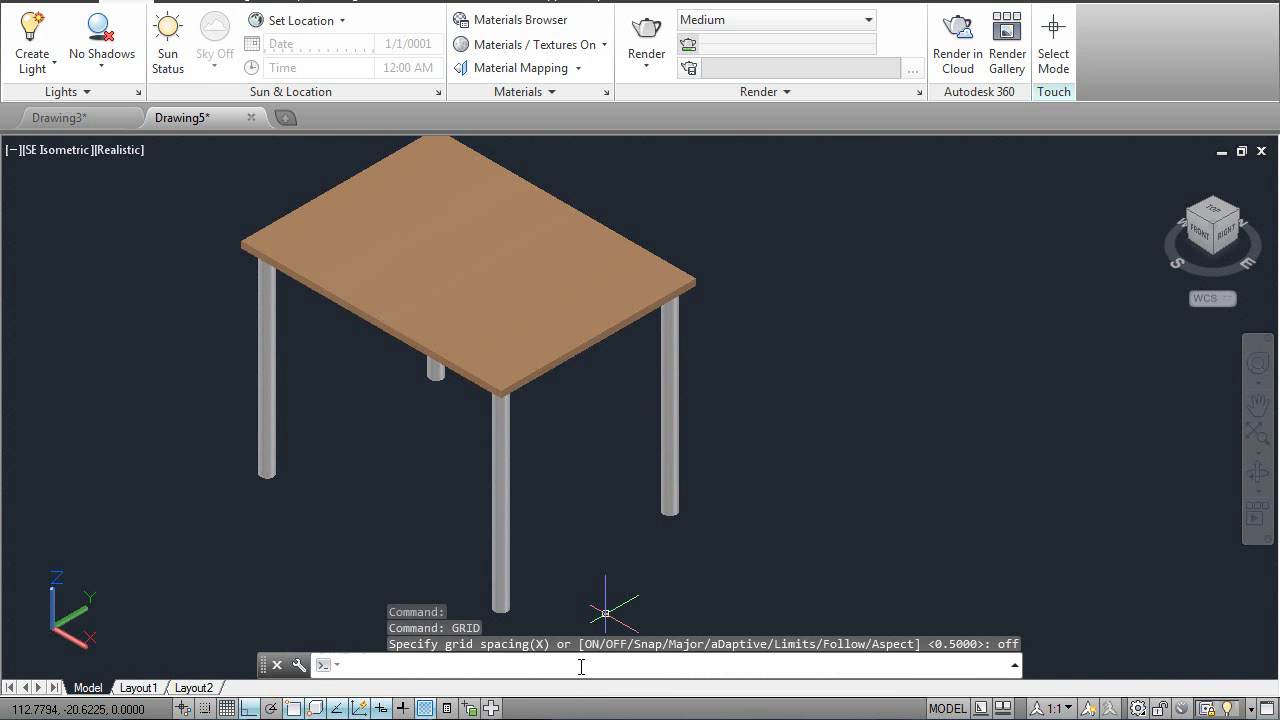
{"action": "middle_click_drag", "start_coordinate": [700, 589], "coordinate": [797, 595]}
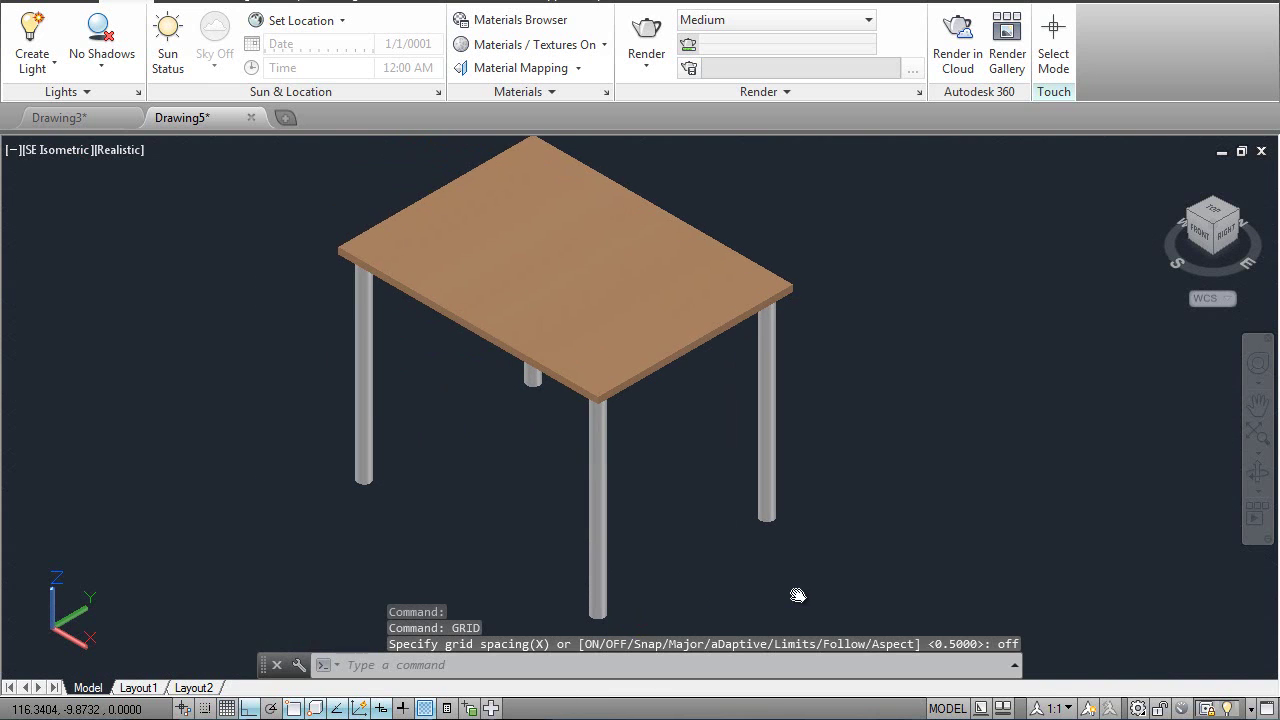
{"action": "key", "text": "Escape"}
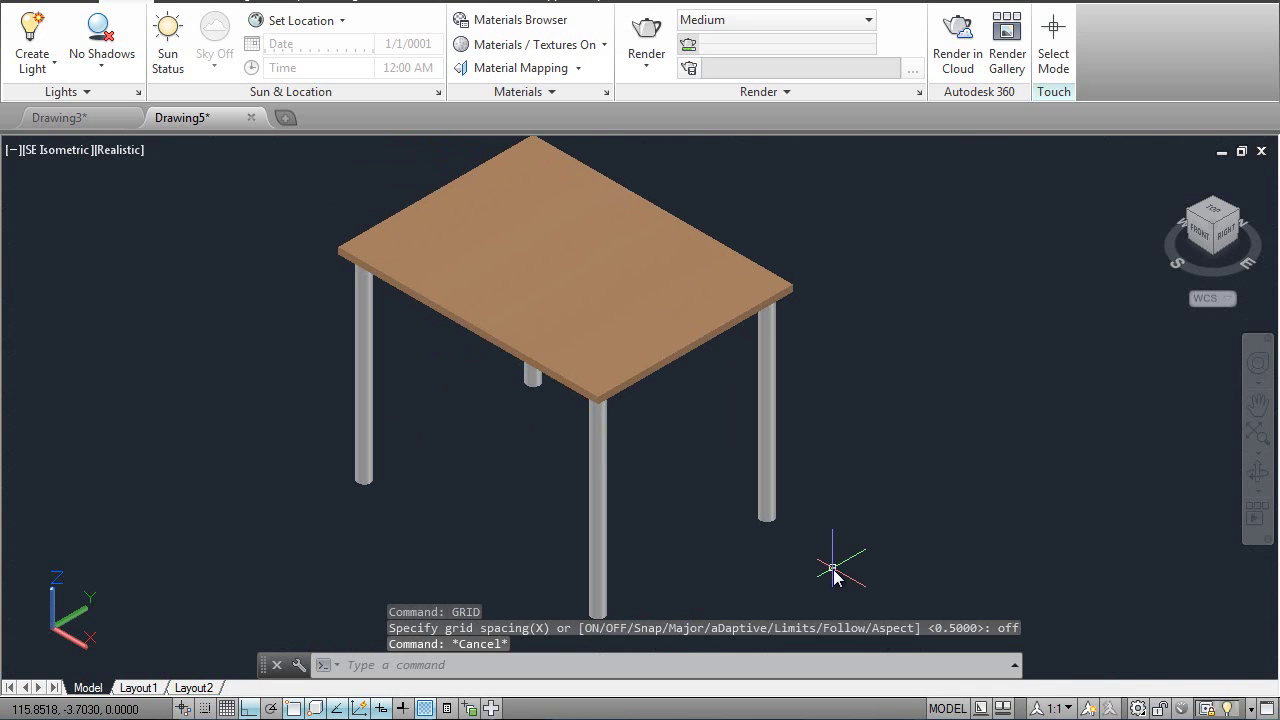